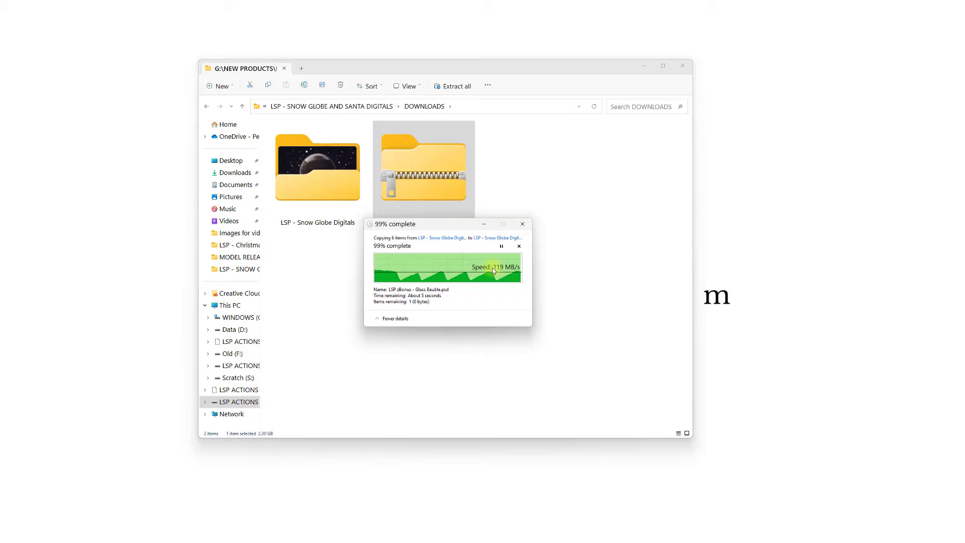
Open the LSP - Snow Globe Digitals folder and display its files as extra large icons
{"action": "double_click", "coordinate": [306, 163]}
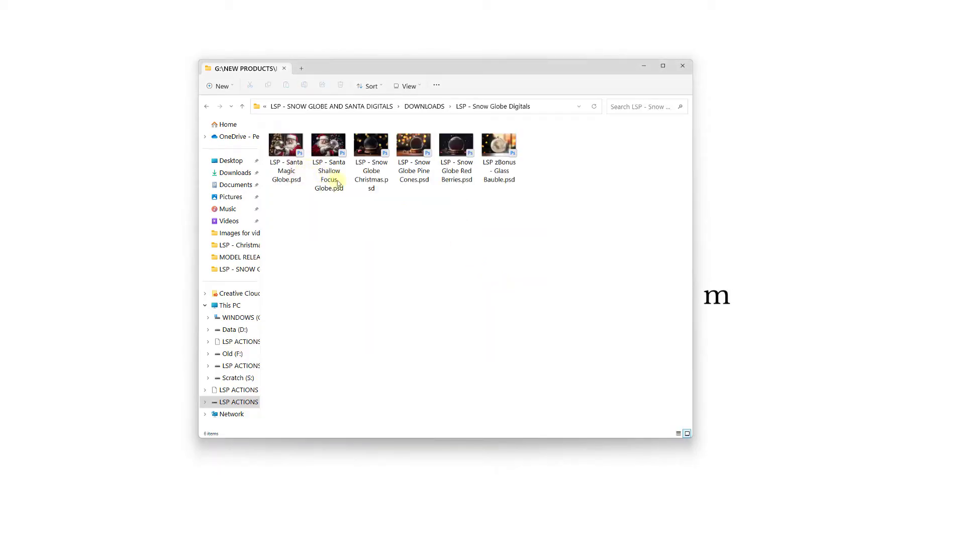
{"action": "right_click", "coordinate": [445, 228]}
{"action": "mouse_move", "coordinate": [553, 237]}
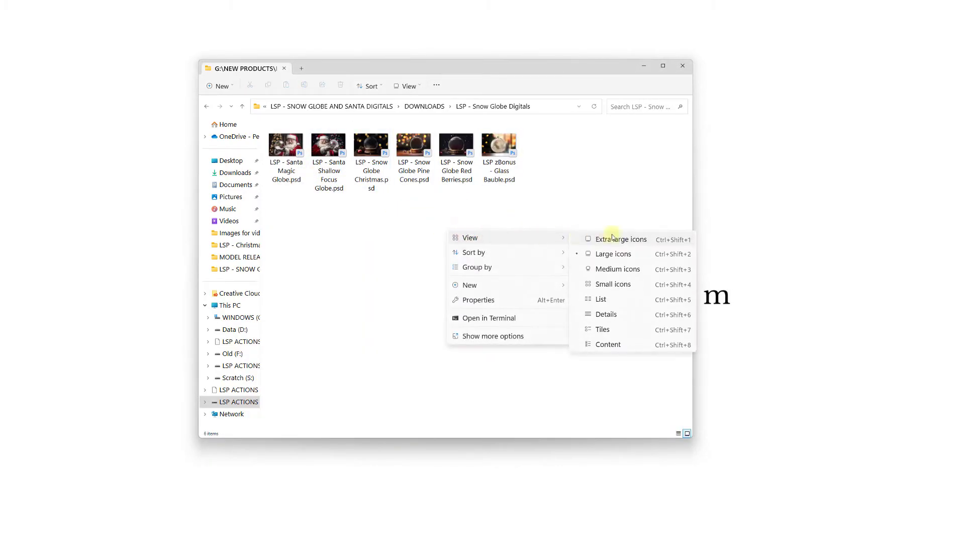
{"action": "left_click", "coordinate": [612, 237]}
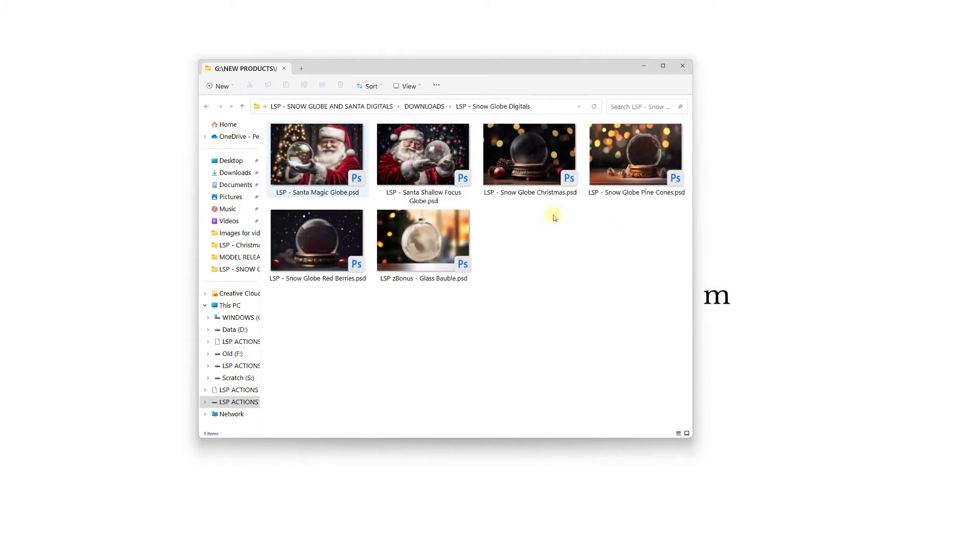
Select all the PSD template files in the folder and open them in Photoshop
{"action": "mouse_move", "coordinate": [327, 149]}
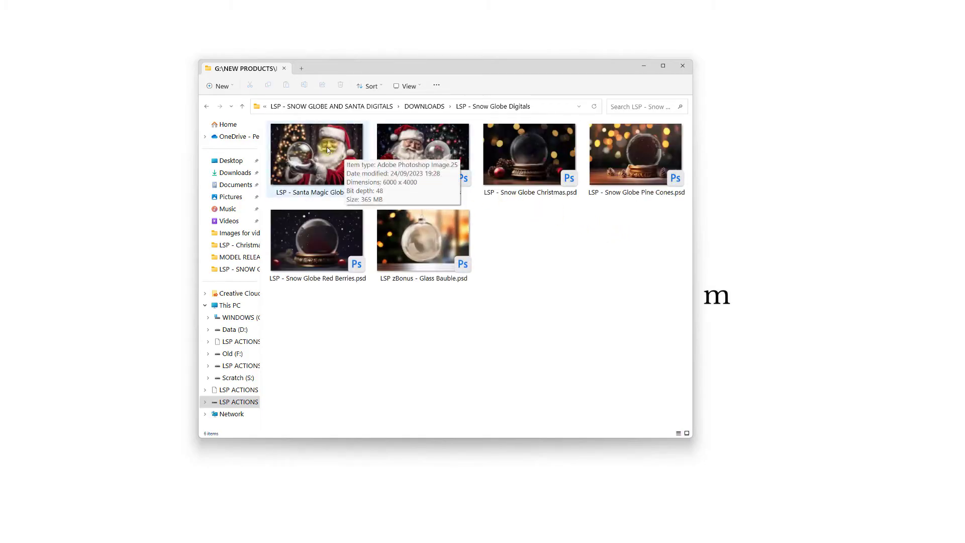
{"action": "key", "text": "Right"}
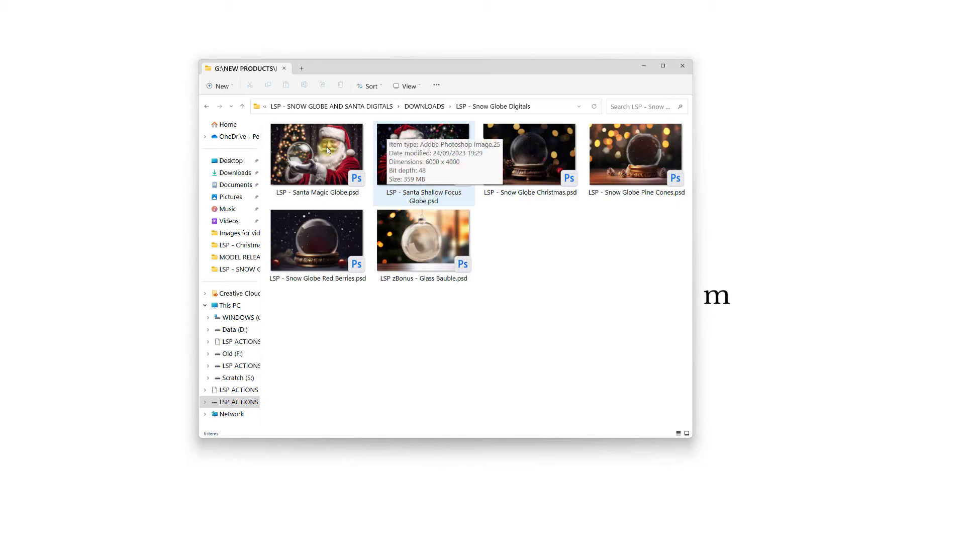
{"action": "key", "text": "ctrl+space"}
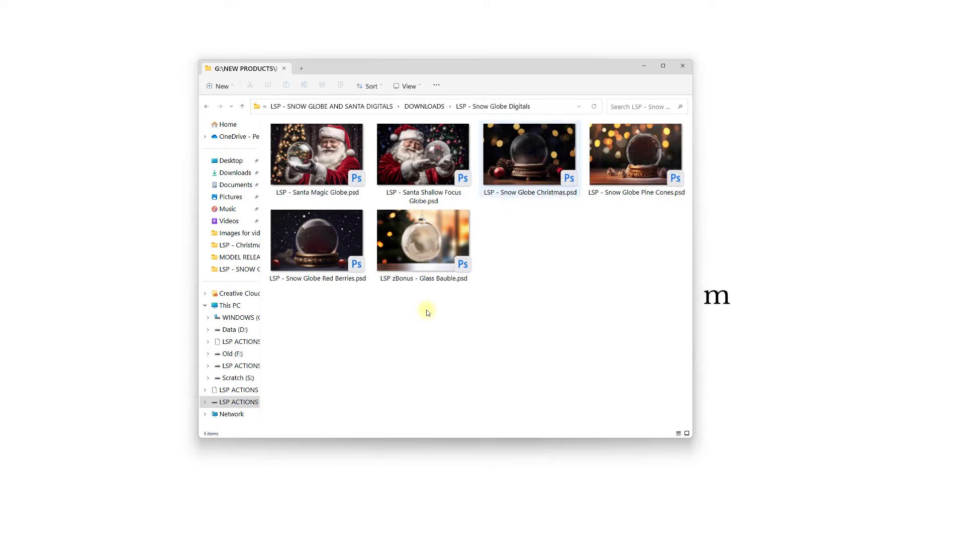
{"action": "left_click_drag", "start_coordinate": [640, 325], "coordinate": [304, 147]}
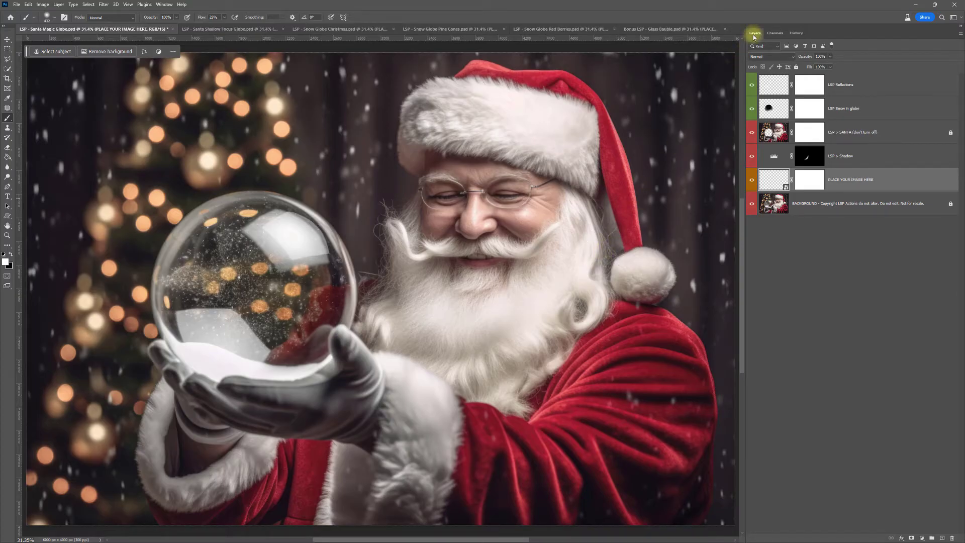
{"action": "left_click", "coordinate": [163, 4]}
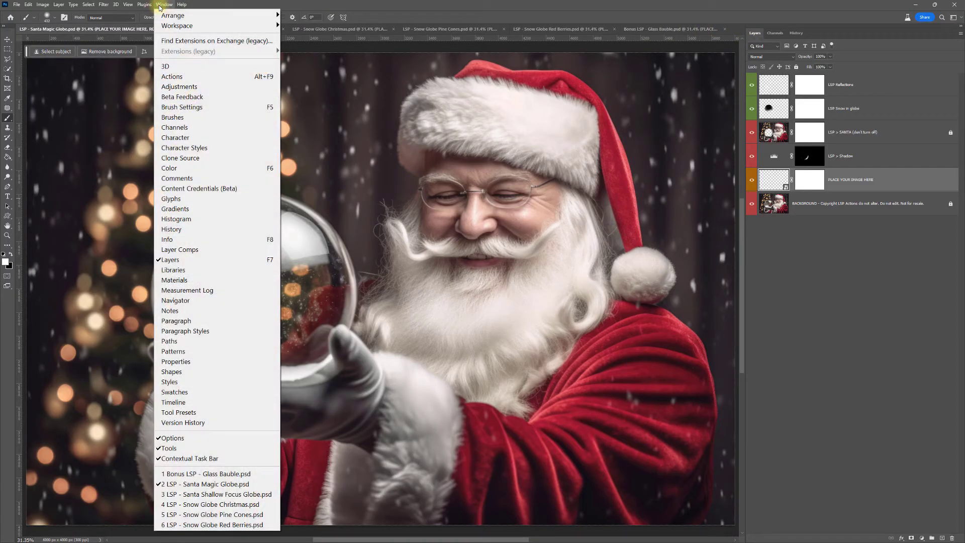
{"action": "left_click", "coordinate": [190, 260]}
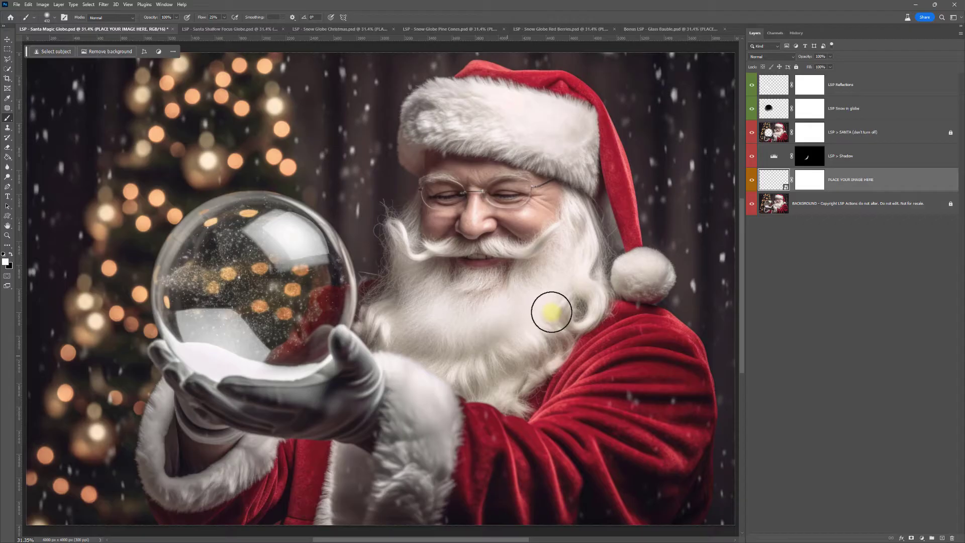
Look through each open Santa, snow globe and bauble template, ending back on LSP - Santa Magic Globe.psd
{"action": "key", "text": "z"}
{"action": "mouse_move", "coordinate": [508, 288]}
{"action": "left_mouse_down"}
{"action": "mouse_move", "coordinate": [522, 298]}
{"action": "mouse_move", "coordinate": [511, 297]}
{"action": "left_mouse_up"}
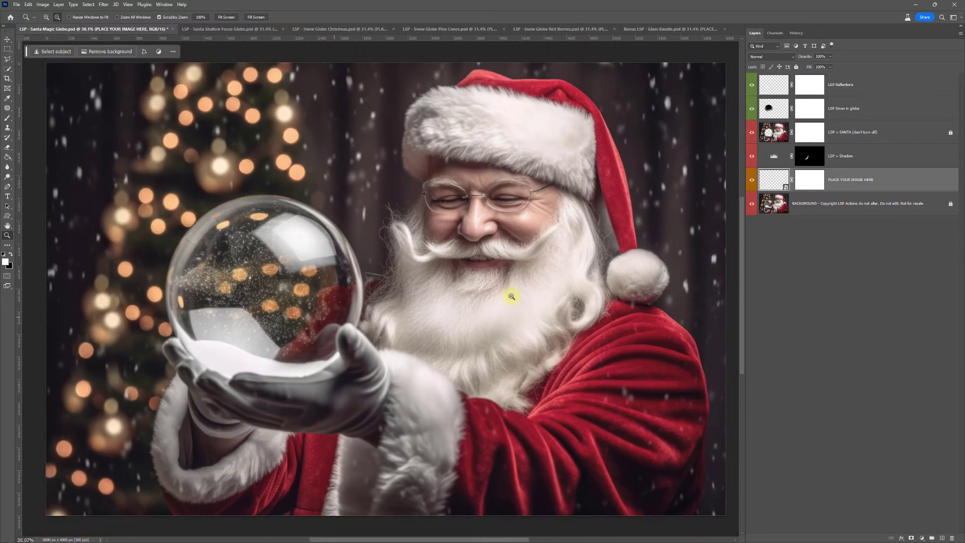
{"action": "left_click", "coordinate": [228, 28]}
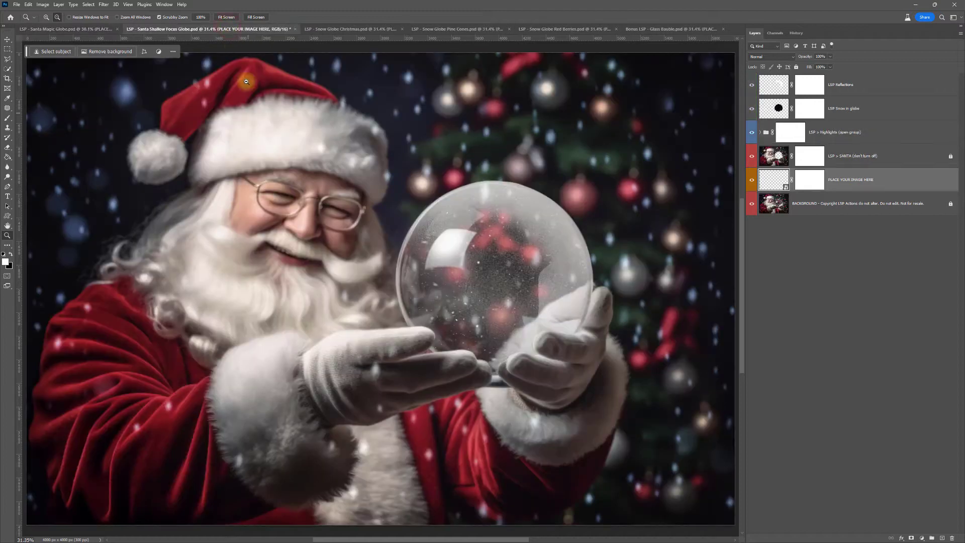
{"action": "mouse_move", "coordinate": [313, 277]}
{"action": "left_mouse_down"}
{"action": "mouse_move", "coordinate": [330, 288]}
{"action": "mouse_move", "coordinate": [317, 282]}
{"action": "left_mouse_up"}
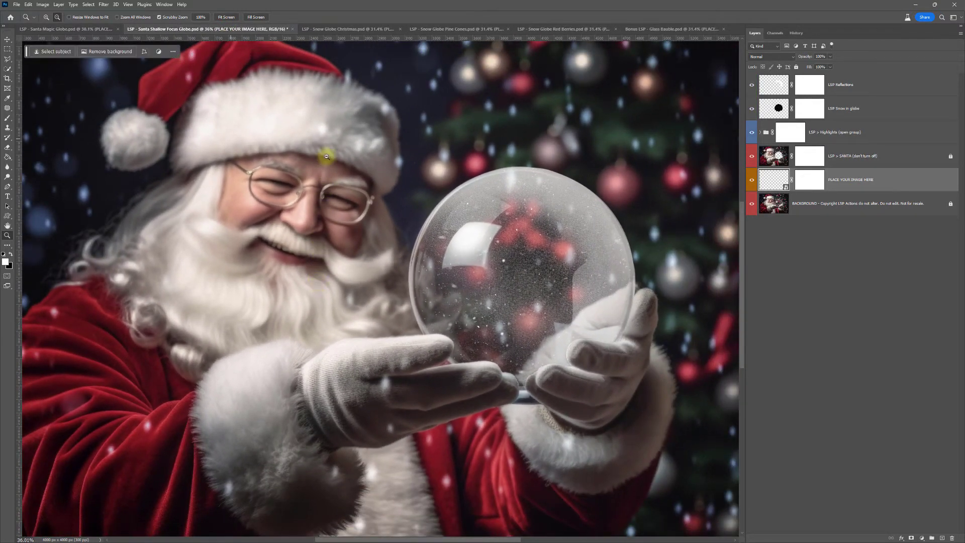
{"action": "left_click", "coordinate": [335, 29]}
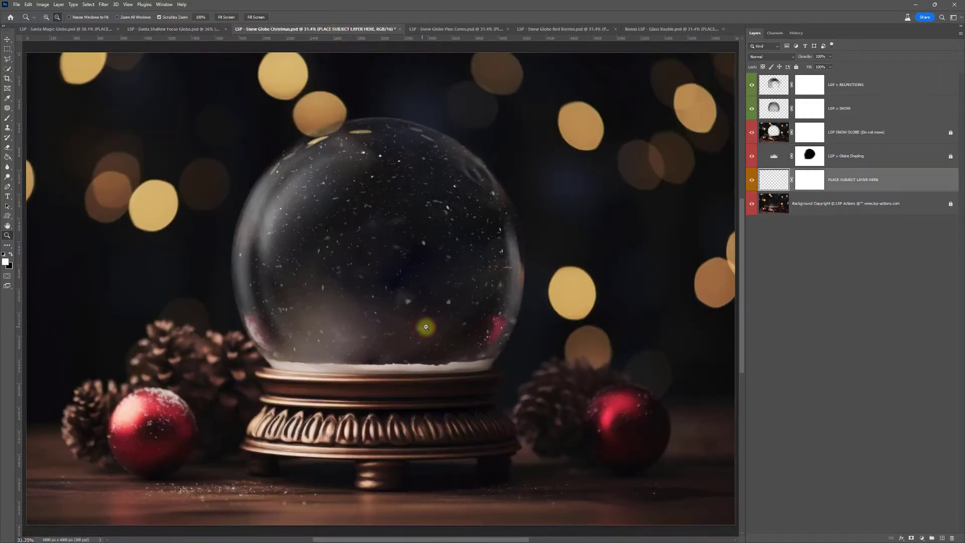
{"action": "left_click_drag", "start_coordinate": [424, 325], "coordinate": [426, 326]}
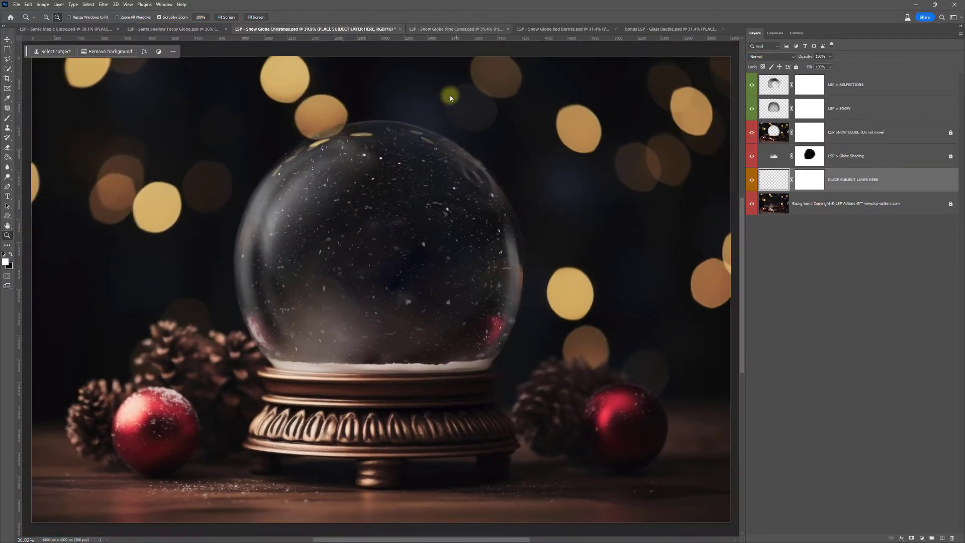
{"action": "left_click", "coordinate": [456, 29]}
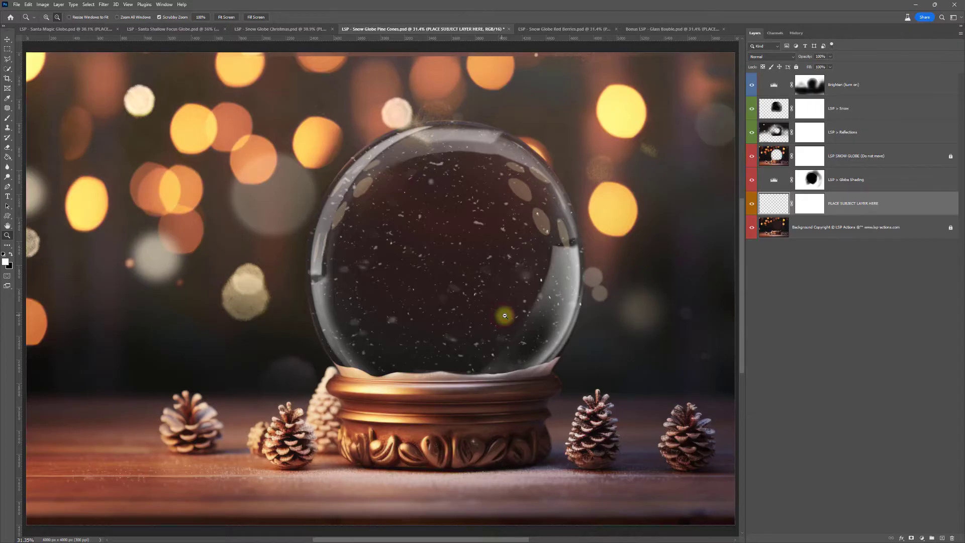
{"action": "left_click_drag", "start_coordinate": [502, 315], "coordinate": [497, 315]}
{"action": "left_click", "coordinate": [551, 28]}
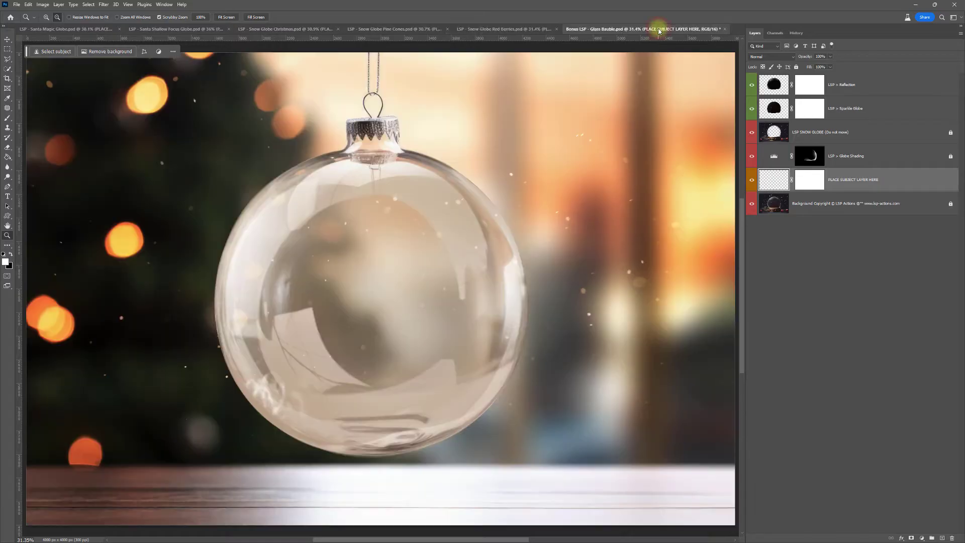
{"action": "left_click", "coordinate": [658, 29]}
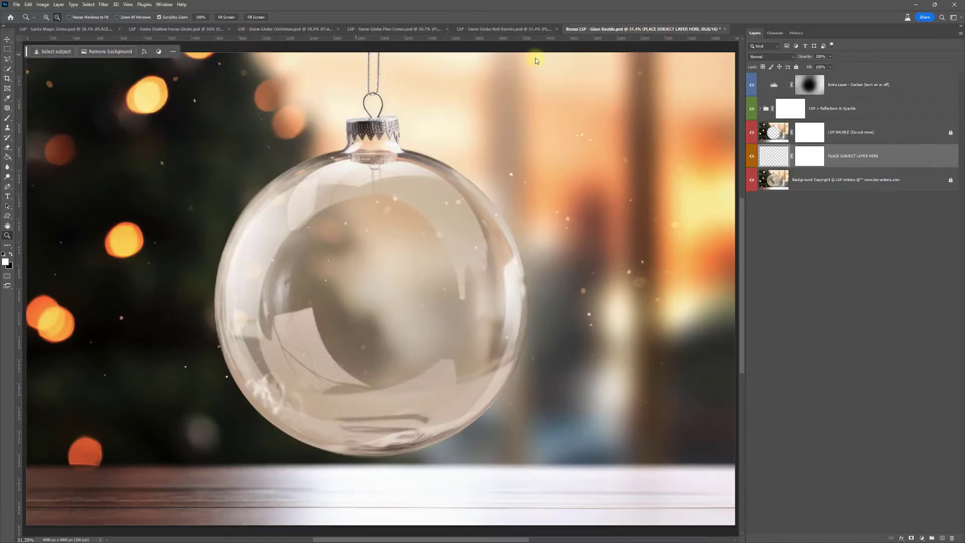
{"action": "left_click", "coordinate": [103, 28]}
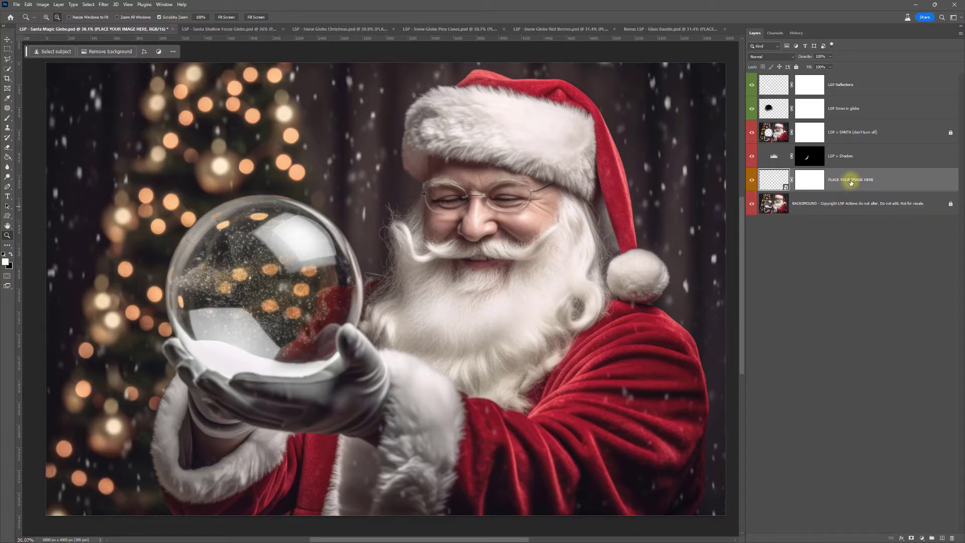
Select the PLACE YOUR IMAGE HERE layer in the Santa Magic Globe template
{"action": "left_click", "coordinate": [762, 87]}
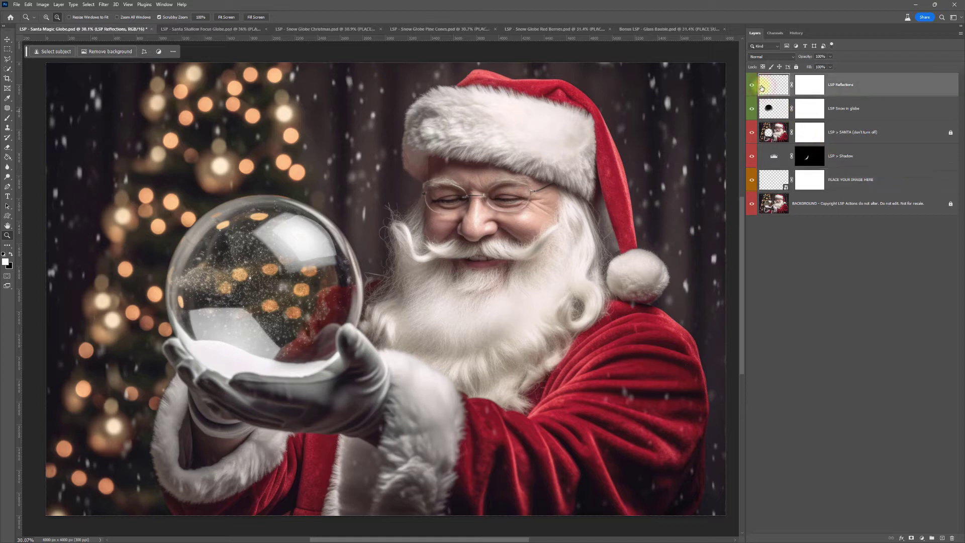
{"action": "left_click", "coordinate": [782, 184]}
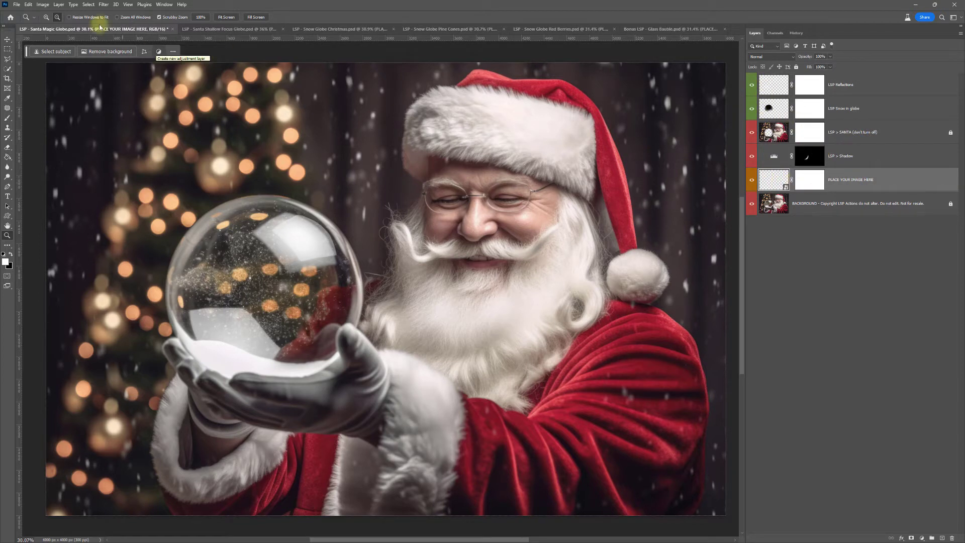
{"action": "left_click", "coordinate": [16, 6]}
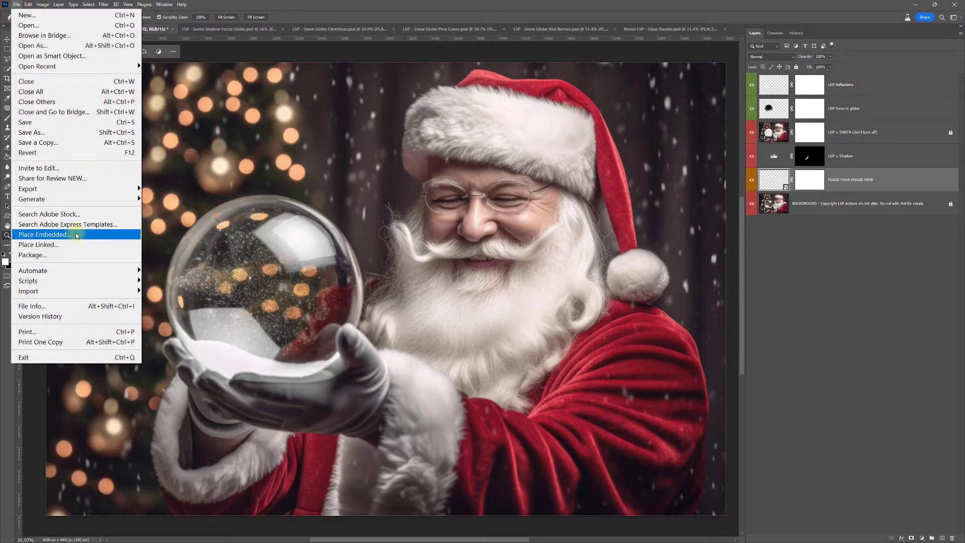
{"action": "left_click", "coordinate": [12, 4]}
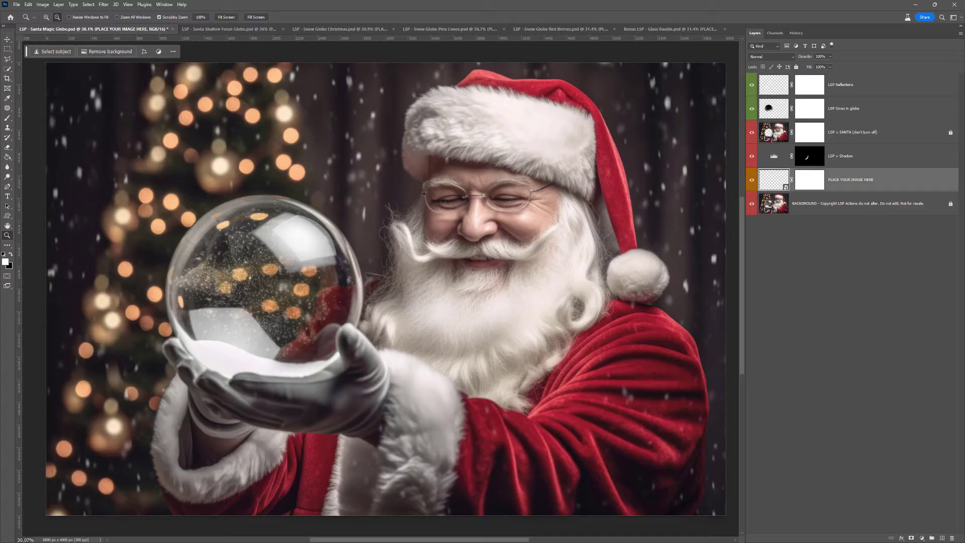
Switch to File Explorer and place the Christmas-Magic-AFTER-LIGHTS-GLOW photo into the Santa template directly above the PLACE YOUR IMAGE HERE layer
{"action": "key", "text": "alt+Tab"}
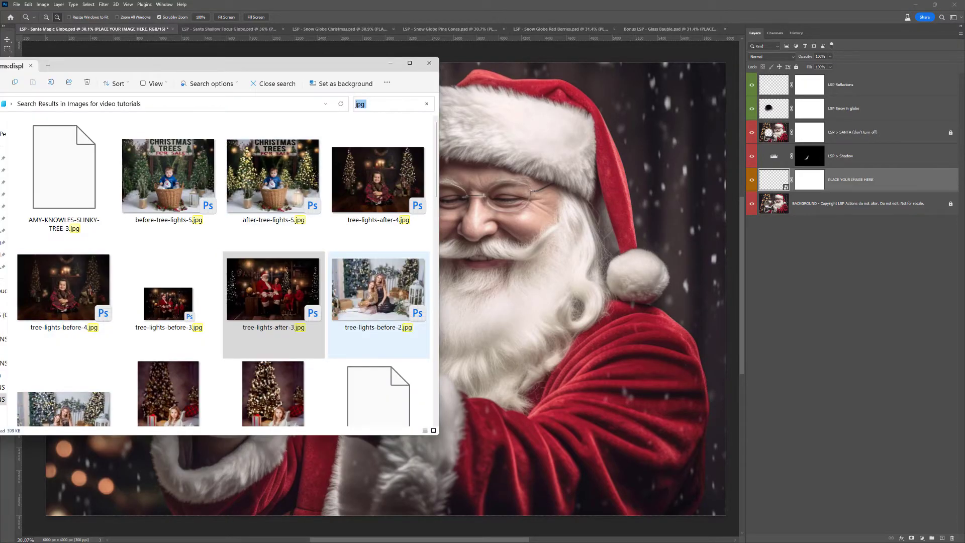
{"action": "scroll", "coordinate": [398, 279], "scroll_direction": "down", "scroll_amount": 6}
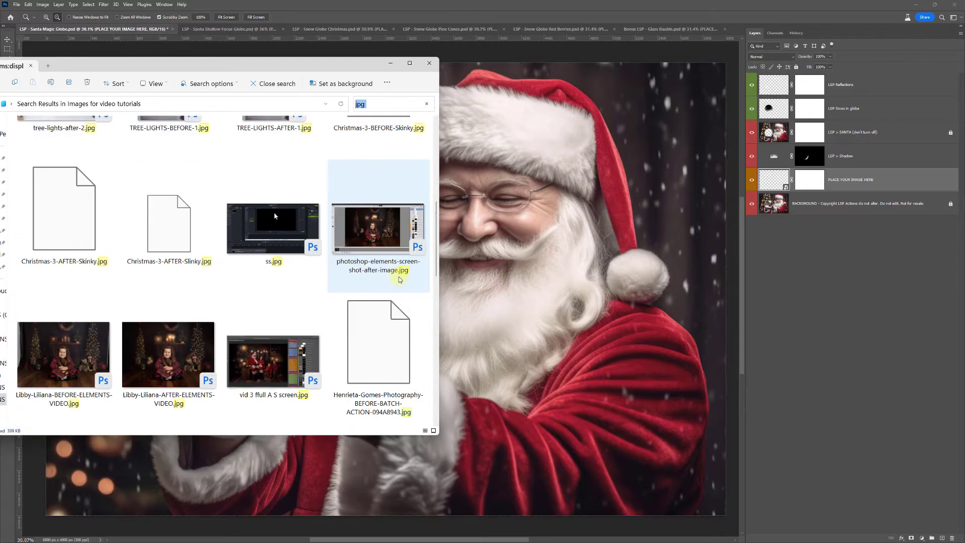
{"action": "scroll", "coordinate": [399, 279], "scroll_direction": "up", "scroll_amount": 2}
{"action": "scroll", "coordinate": [398, 279], "scroll_direction": "down", "scroll_amount": 4}
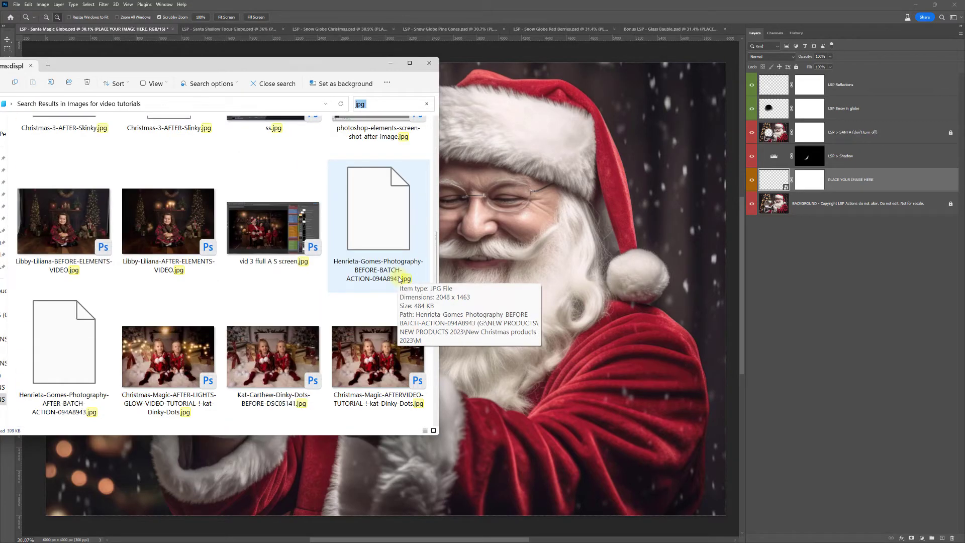
{"action": "left_click", "coordinate": [211, 348]}
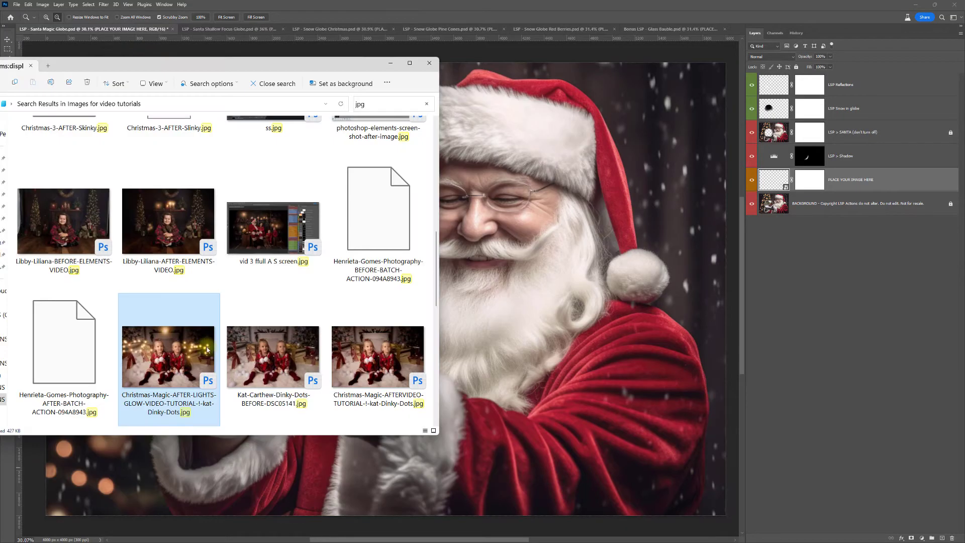
{"action": "left_click_drag", "start_coordinate": [207, 349], "coordinate": [475, 271]}
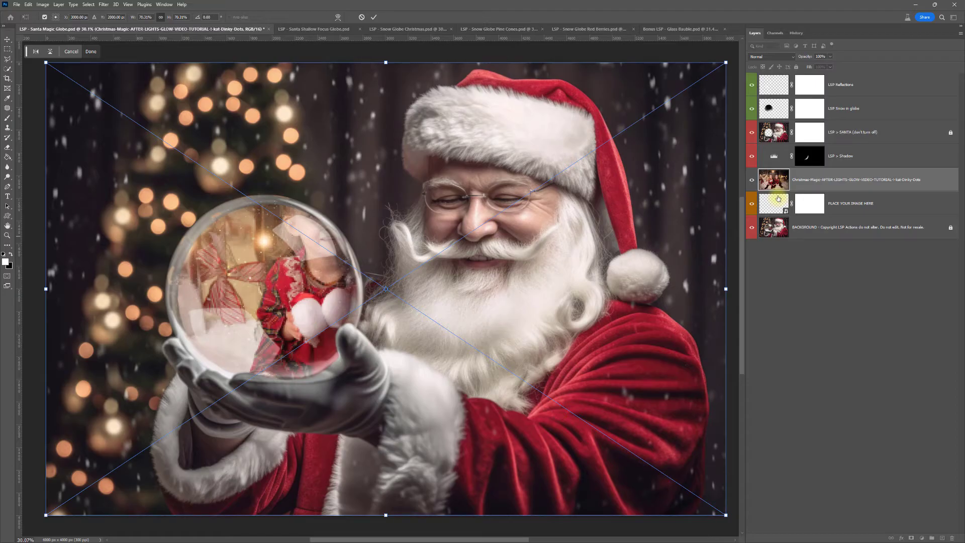
{"action": "key", "text": "Return"}
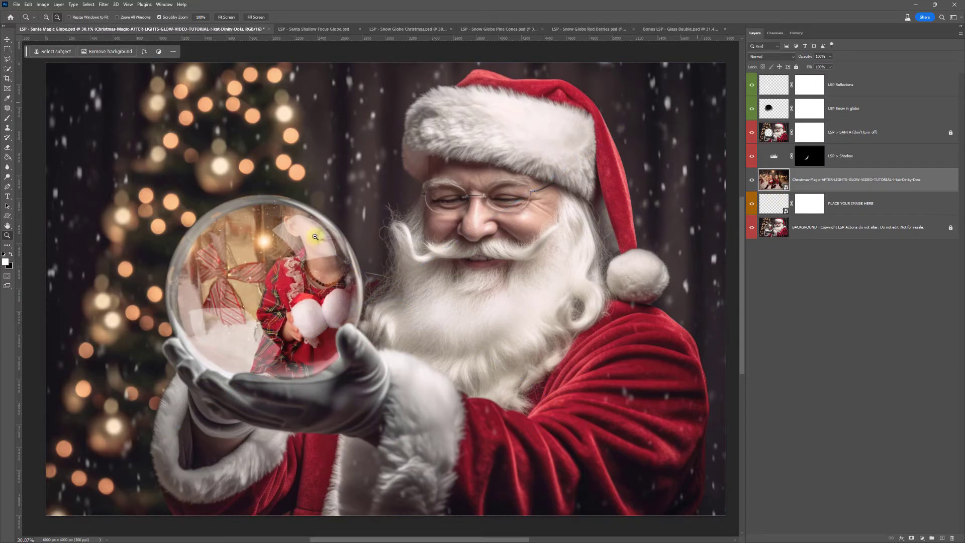
Scale the placed photo to about 29% and position both children inside the glass globe, then compare it hidden and shown
{"action": "key", "text": "ctrl+t"}
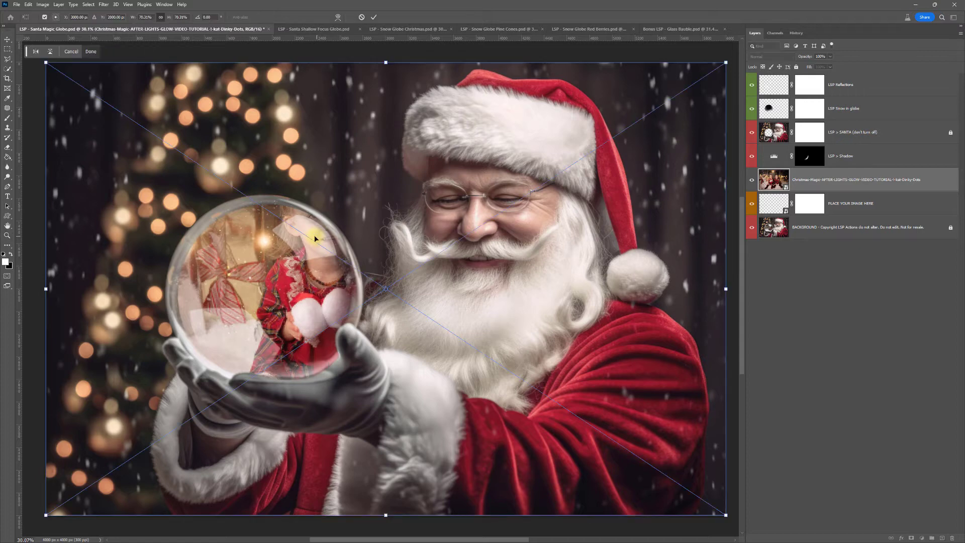
{"action": "left_click_drag", "start_coordinate": [717, 69], "coordinate": [376, 295]}
{"action": "left_click_drag", "start_coordinate": [278, 409], "coordinate": [344, 303]}
{"action": "left_click_drag", "start_coordinate": [272, 418], "coordinate": [271, 384]}
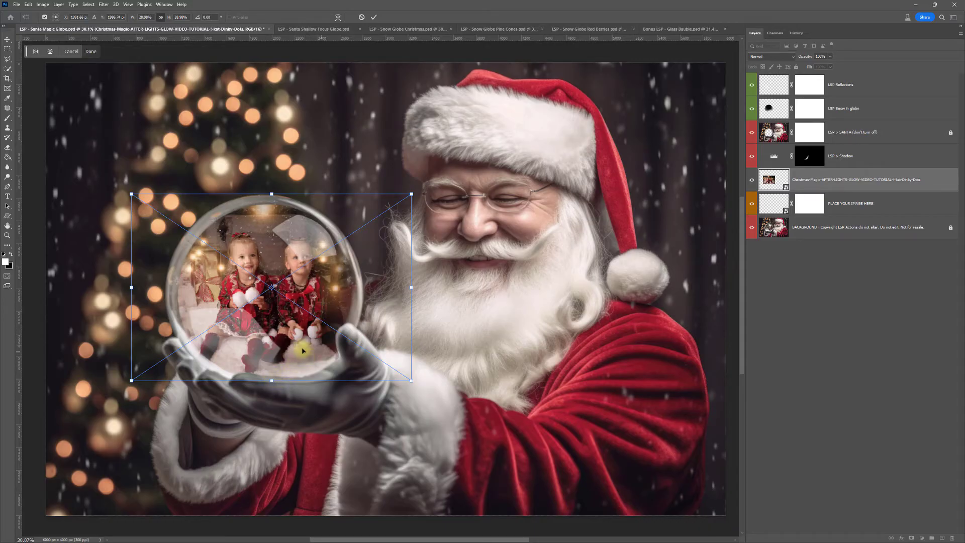
{"action": "key", "text": "Return"}
{"action": "key", "text": "z"}
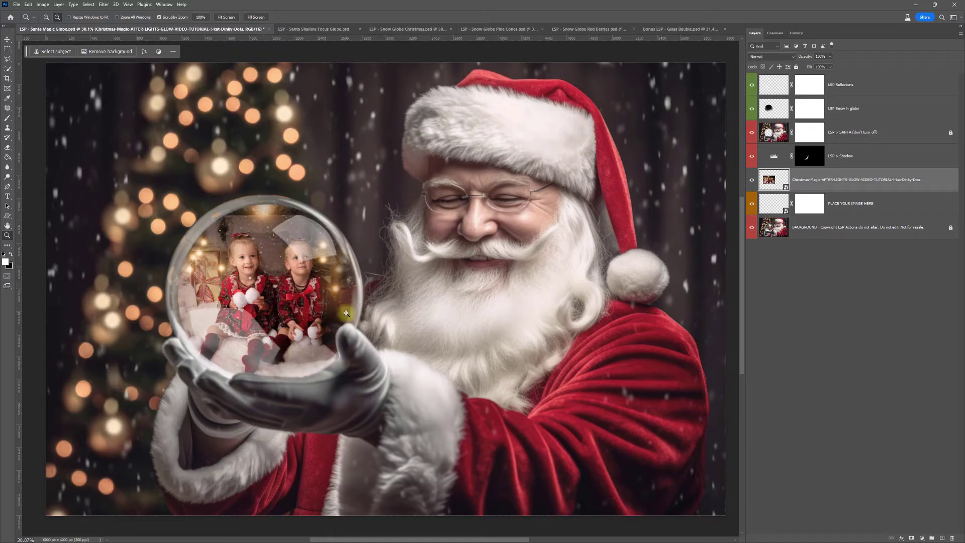
{"action": "left_click", "coordinate": [751, 182]}
{"action": "left_click", "coordinate": [751, 181]}
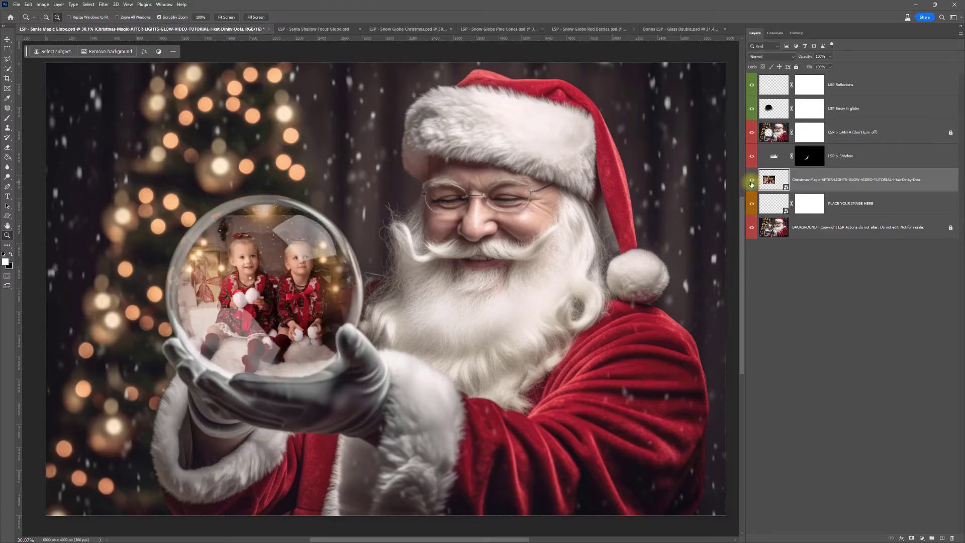
Select the LSP Reflections layer mask and preview the globe with the reflections hidden and shown again
{"action": "left_click", "coordinate": [811, 85]}
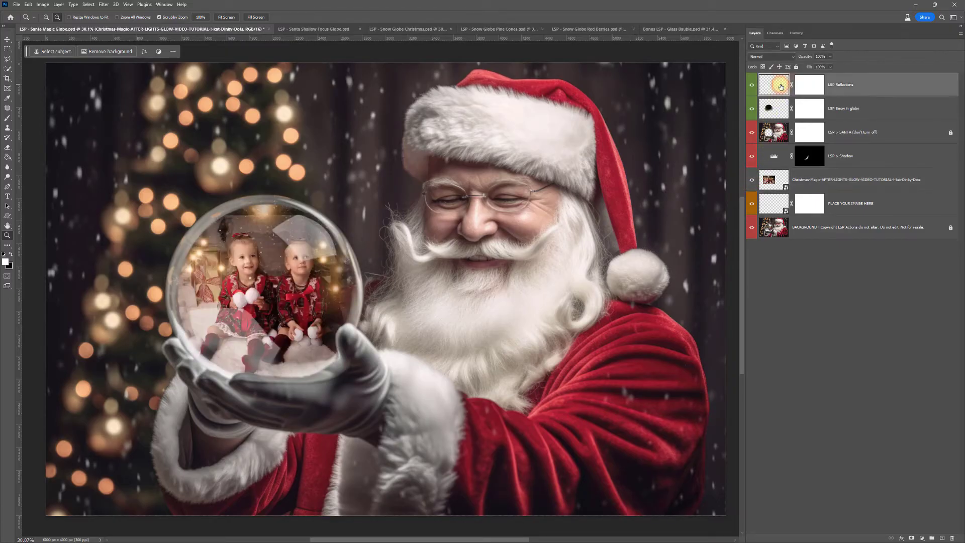
{"action": "left_click", "coordinate": [808, 109]}
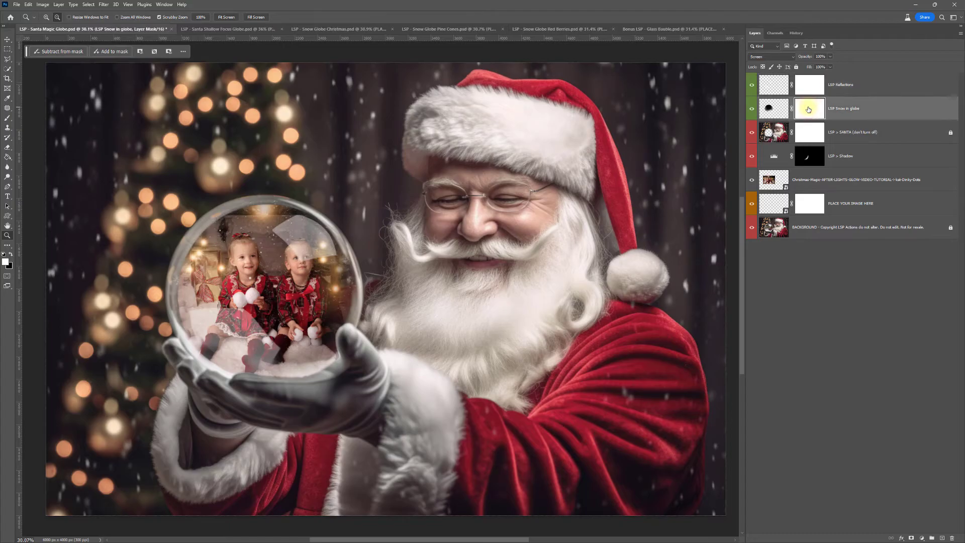
{"action": "left_click", "coordinate": [809, 156]}
{"action": "left_click", "coordinate": [810, 107]}
{"action": "left_click", "coordinate": [799, 89]}
{"action": "left_click", "coordinate": [751, 84]}
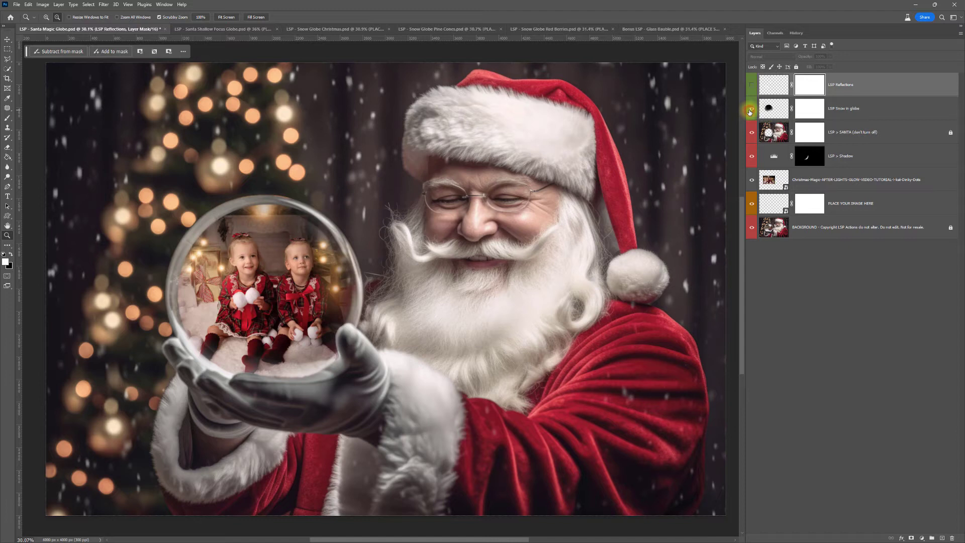
{"action": "left_click", "coordinate": [750, 86]}
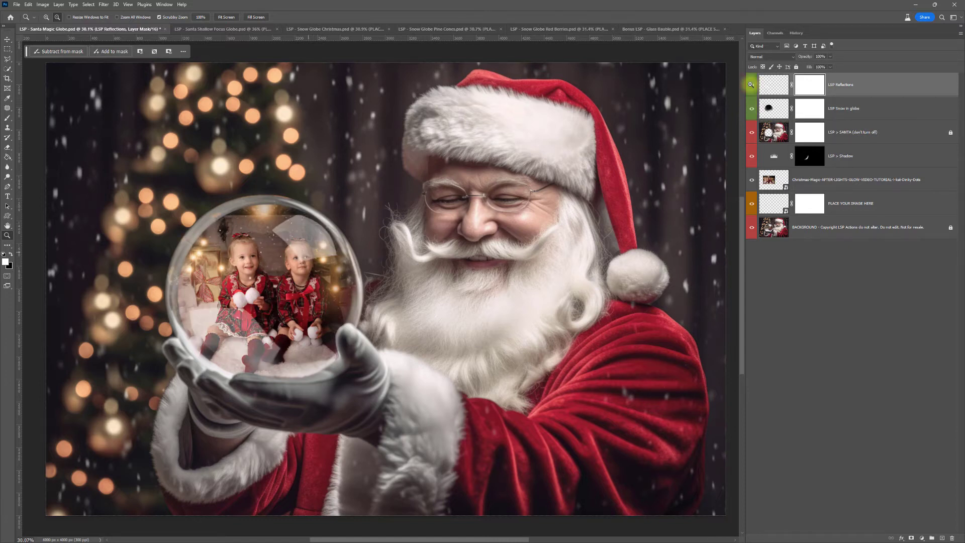
Paint black with an enlarged soft round brush on the LSP Reflections mask to fade the reflections over both children
{"action": "left_click", "coordinate": [10, 254]}
{"action": "left_click", "coordinate": [7, 117]}
{"action": "right_click", "coordinate": [279, 225]}
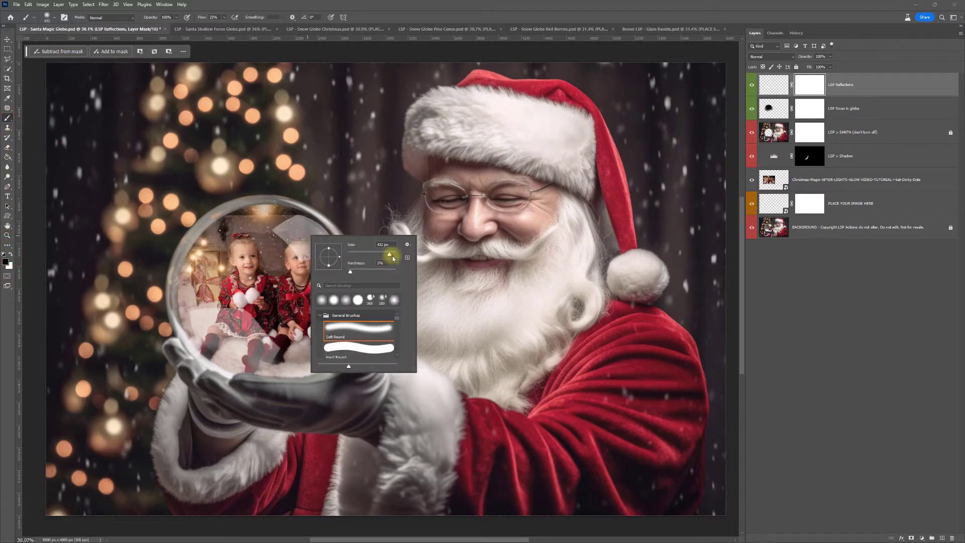
{"action": "left_click", "coordinate": [820, 87]}
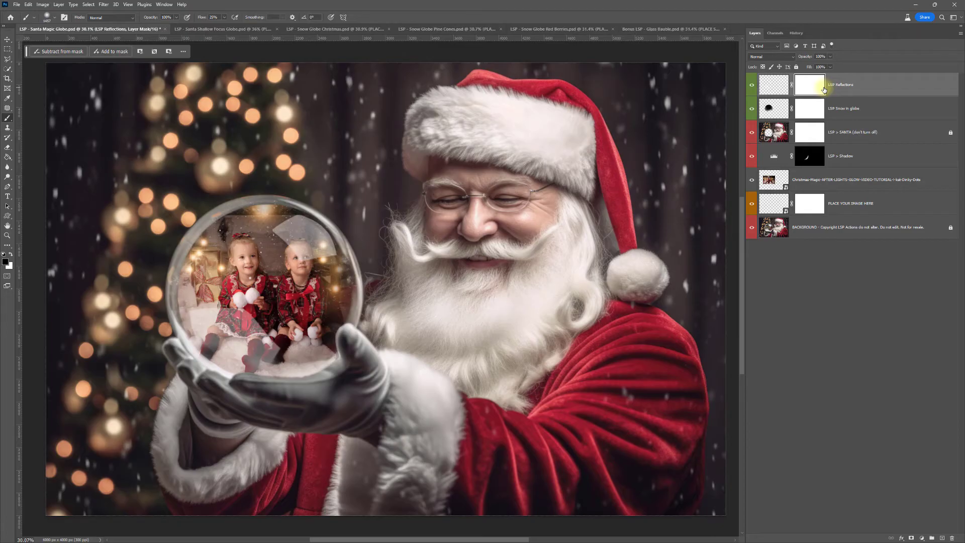
{"action": "left_click", "coordinate": [311, 256]}
{"action": "left_click", "coordinate": [288, 273]}
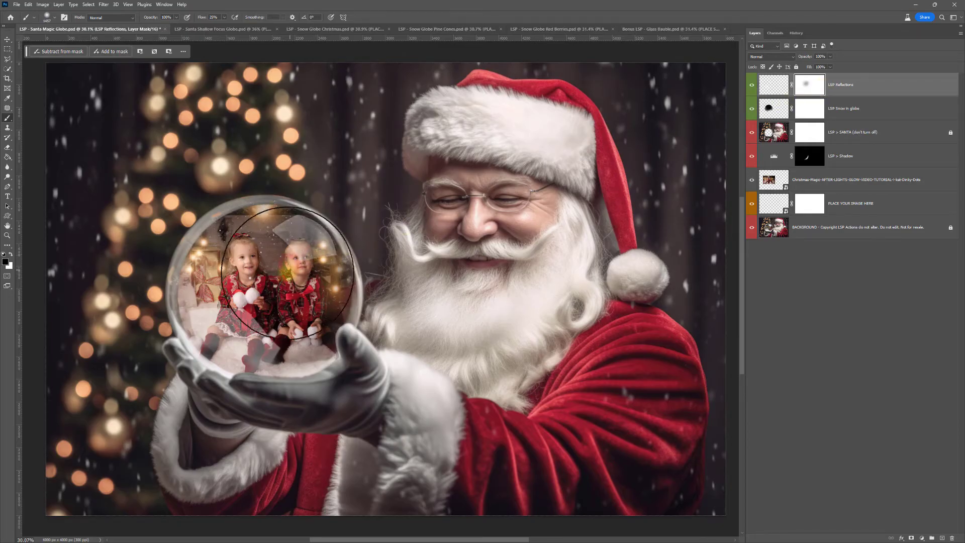
{"action": "left_click", "coordinate": [279, 281]}
{"action": "left_click", "coordinate": [258, 272]}
{"action": "left_click", "coordinate": [269, 296]}
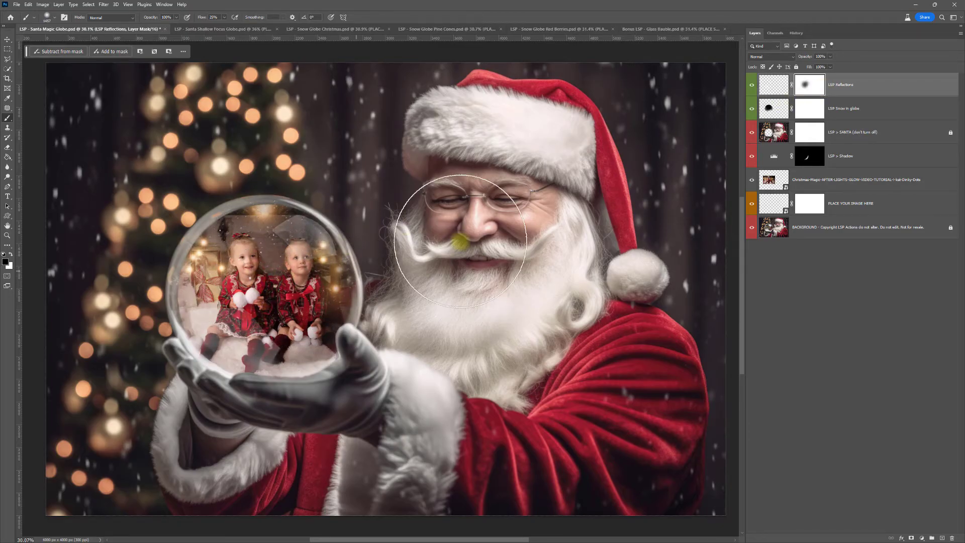
Compare the globe with the LSP Snow in globe layer hidden and shown, and select its mask with black as brush colour
{"action": "left_click", "coordinate": [834, 108]}
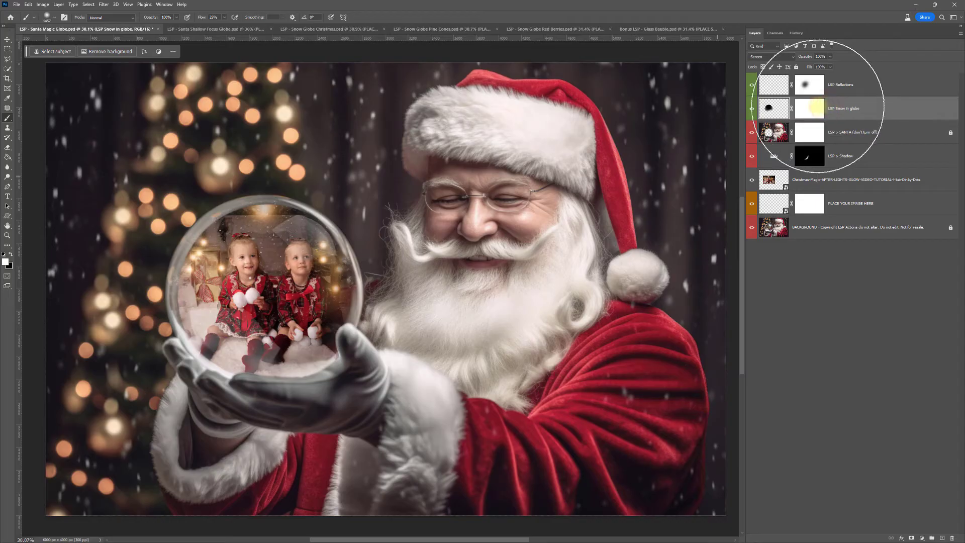
{"action": "left_click", "coordinate": [750, 109]}
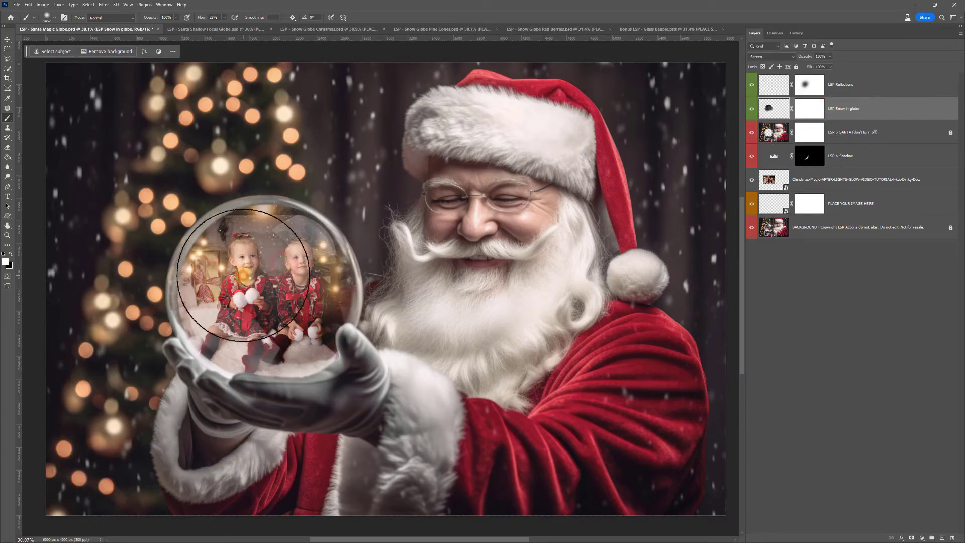
{"action": "left_click", "coordinate": [243, 275]}
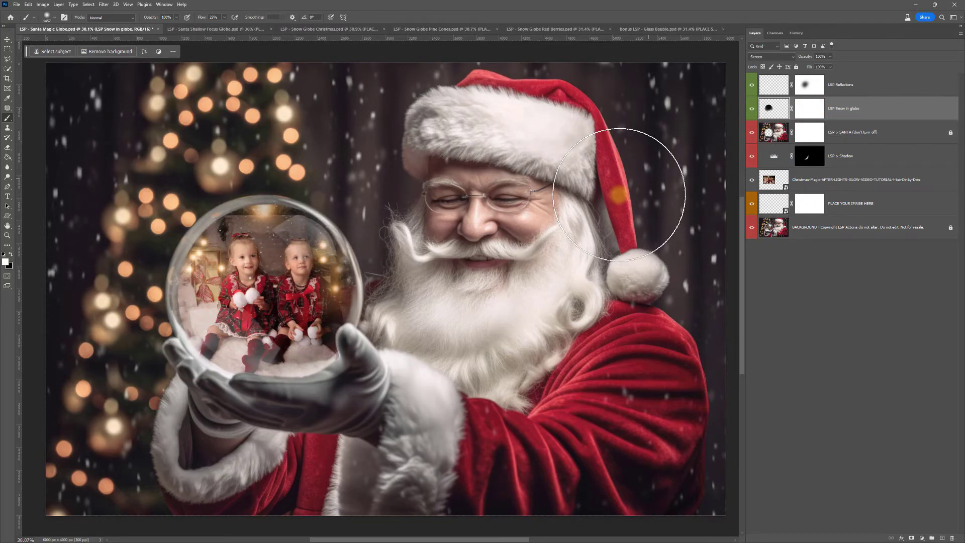
{"action": "left_click", "coordinate": [809, 108]}
{"action": "key", "text": "x"}
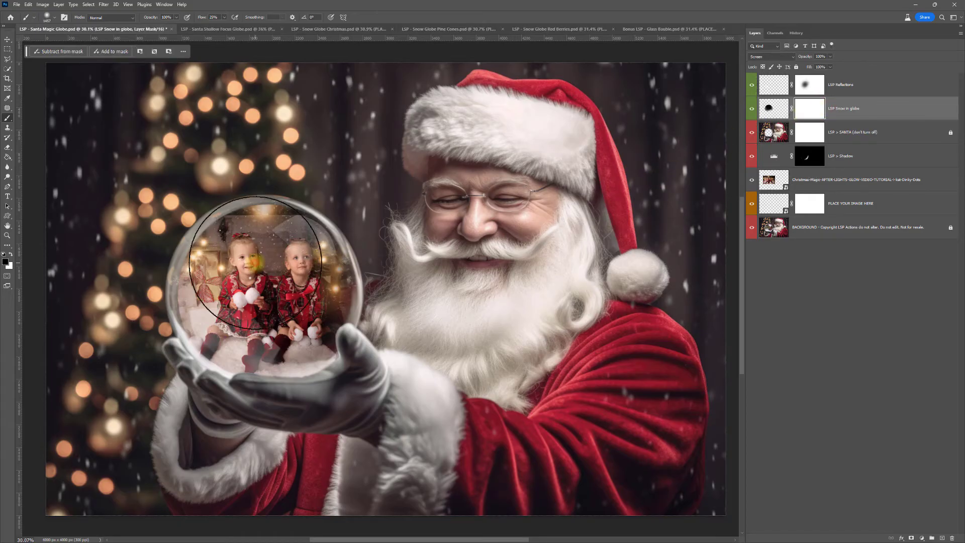
{"action": "mouse_move", "coordinate": [262, 253]}
{"action": "left_mouse_down"}
{"action": "mouse_move", "coordinate": [267, 273]}
{"action": "mouse_move", "coordinate": [290, 277]}
{"action": "mouse_move", "coordinate": [253, 285]}
{"action": "mouse_move", "coordinate": [334, 280]}
{"action": "left_mouse_up"}
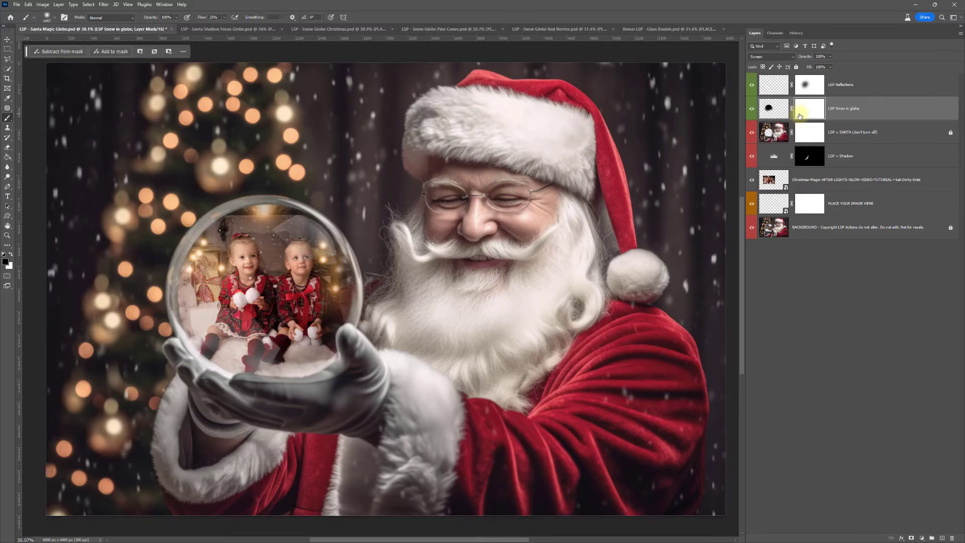
{"action": "left_click", "coordinate": [17, 5]}
{"action": "mouse_move", "coordinate": [55, 271]}
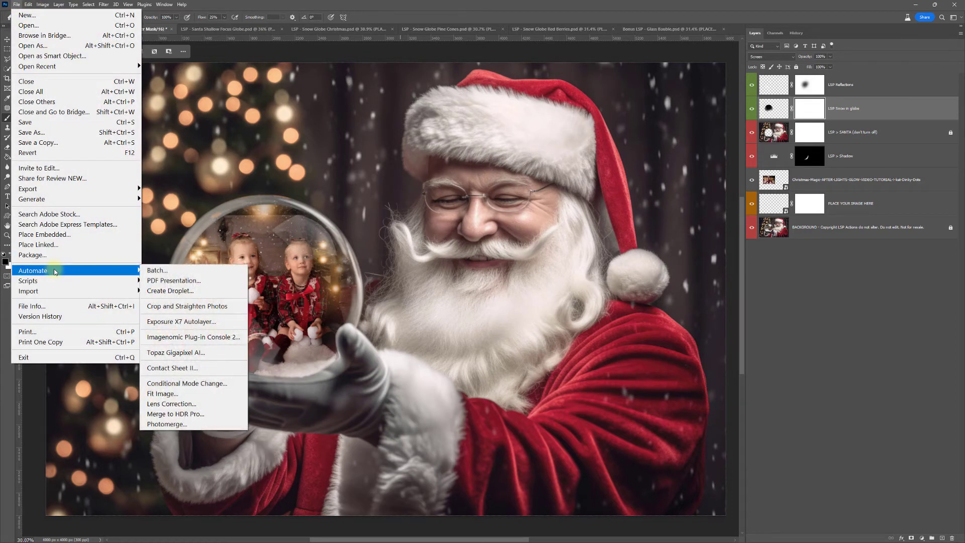
{"action": "mouse_move", "coordinate": [60, 189]}
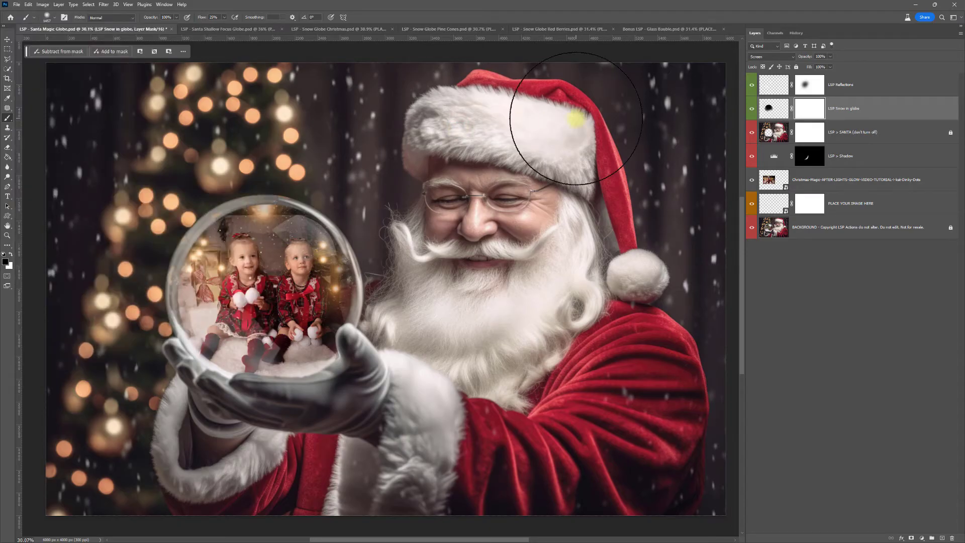
{"action": "left_click", "coordinate": [16, 4]}
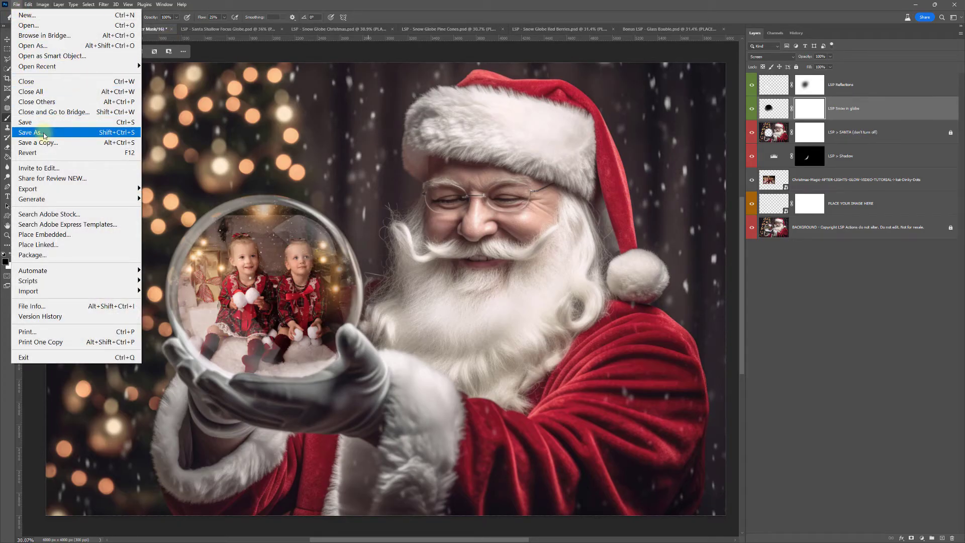
{"action": "left_click", "coordinate": [17, 4]}
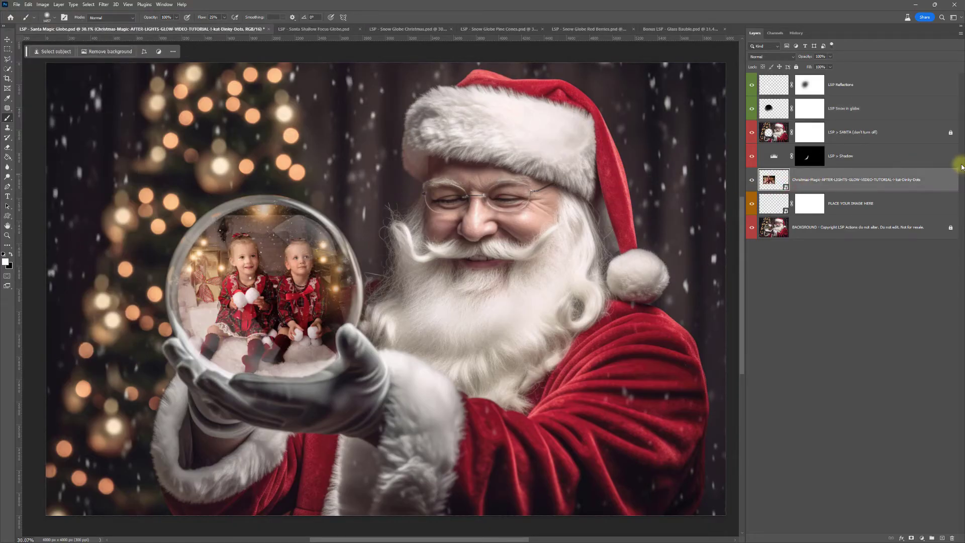
Delete the placed children's photo layer and switch to the LSP - Santa Shallow Focus Globe document
{"action": "key", "text": "Delete"}
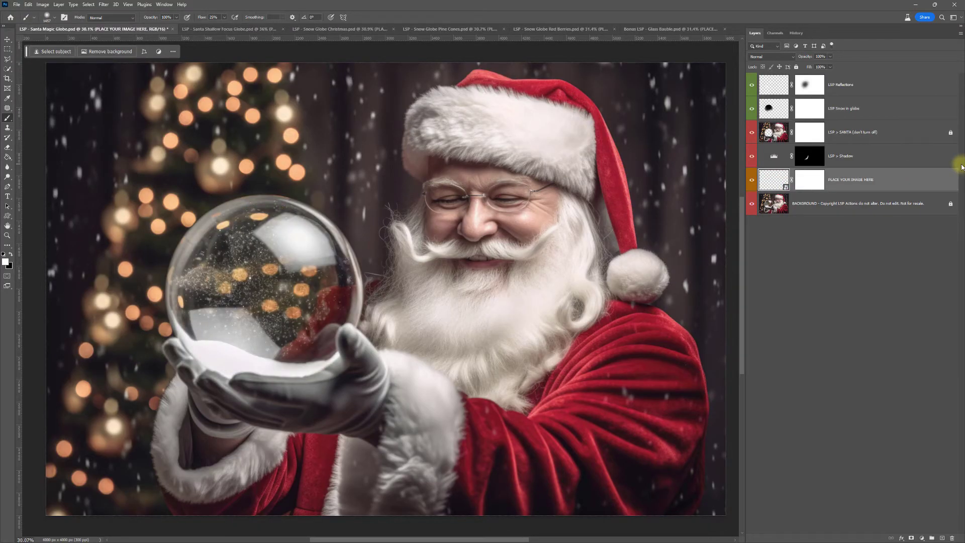
{"action": "left_click", "coordinate": [221, 29]}
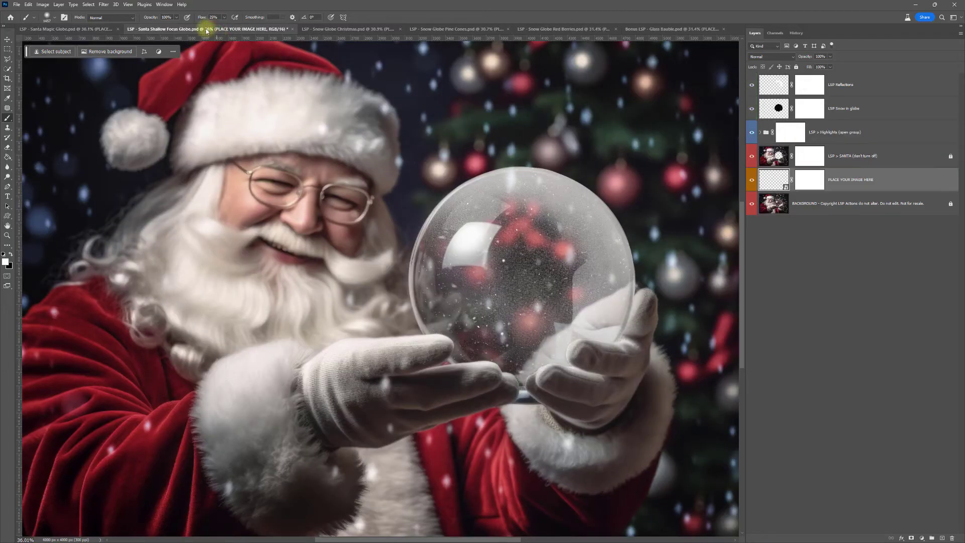
Switch to File Explorer and place the _DSA2624 copy photo into the template directly above the PLACE YOUR IMAGE HERE layer
{"action": "left_click", "coordinate": [17, 4]}
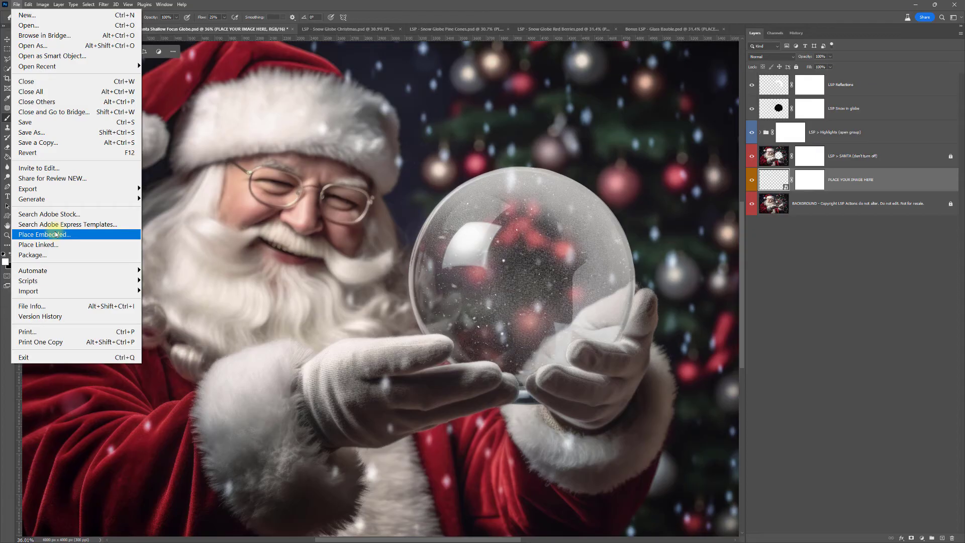
{"action": "left_click", "coordinate": [18, 4]}
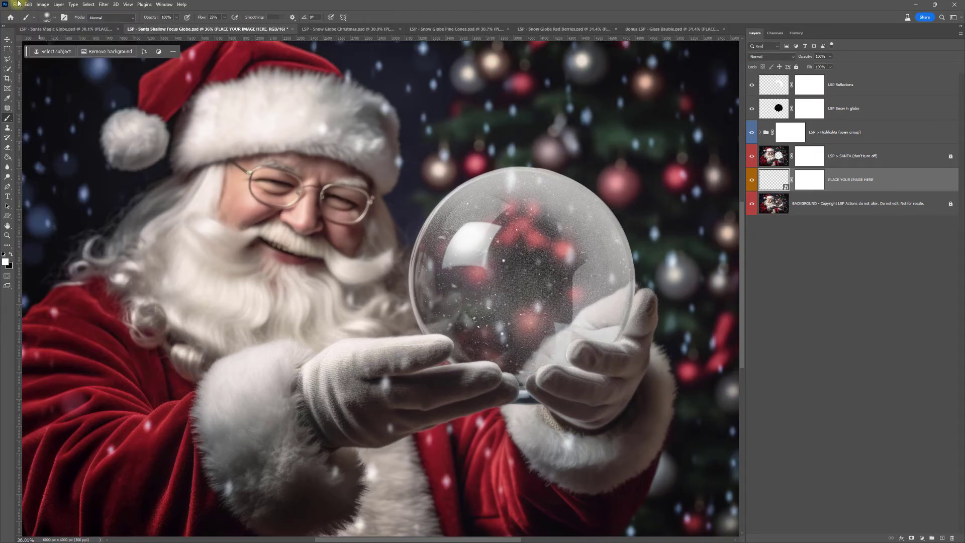
{"action": "key", "text": "alt+Tab"}
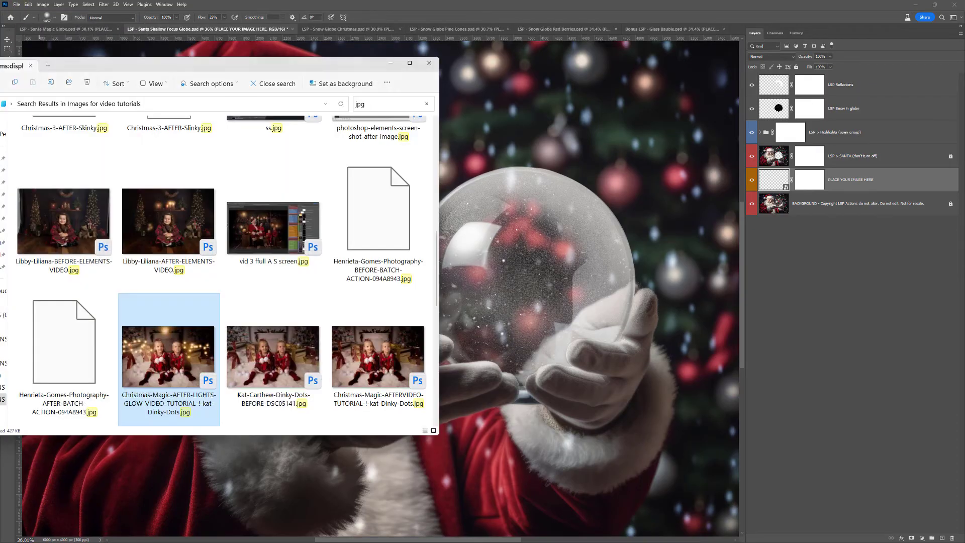
{"action": "scroll", "coordinate": [348, 329], "scroll_direction": "down", "scroll_amount": 7}
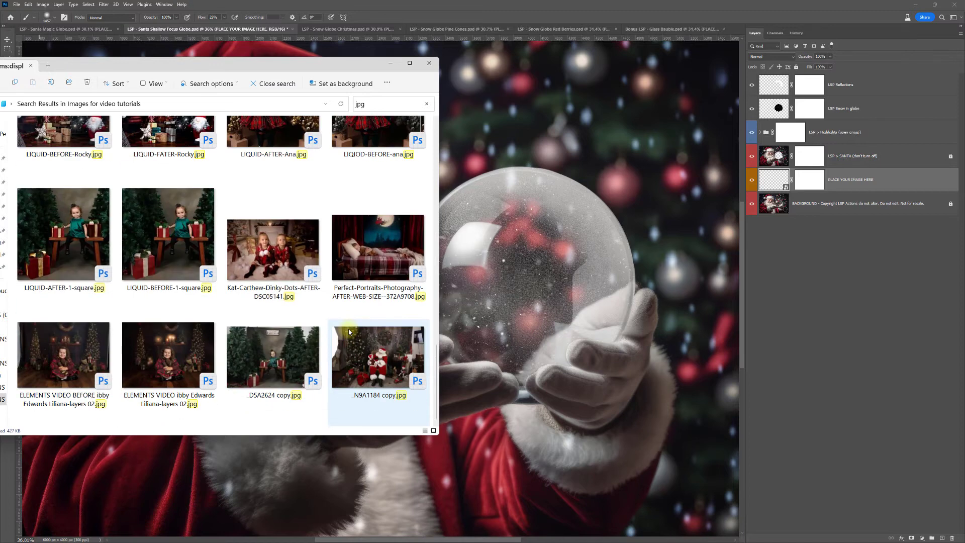
{"action": "left_click", "coordinate": [284, 369]}
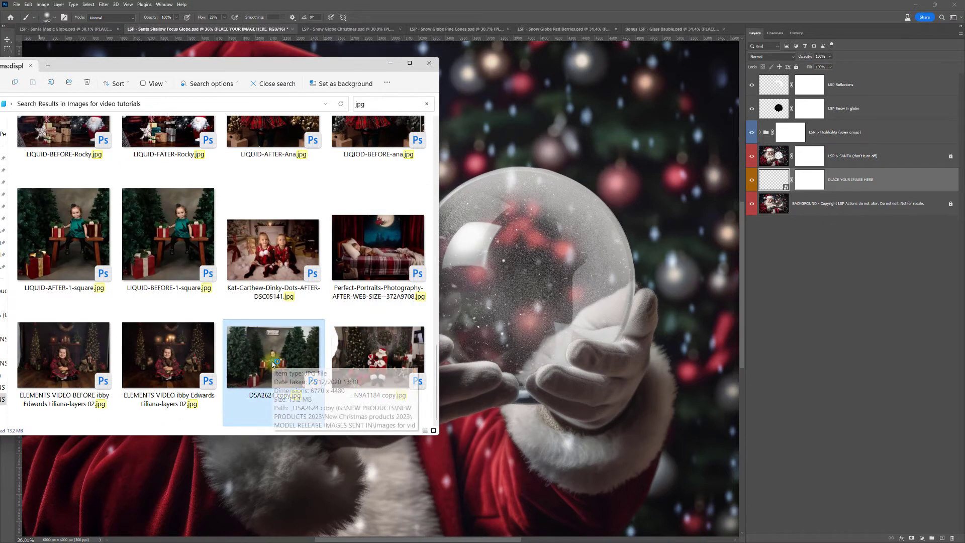
{"action": "left_click_drag", "start_coordinate": [273, 364], "coordinate": [543, 322]}
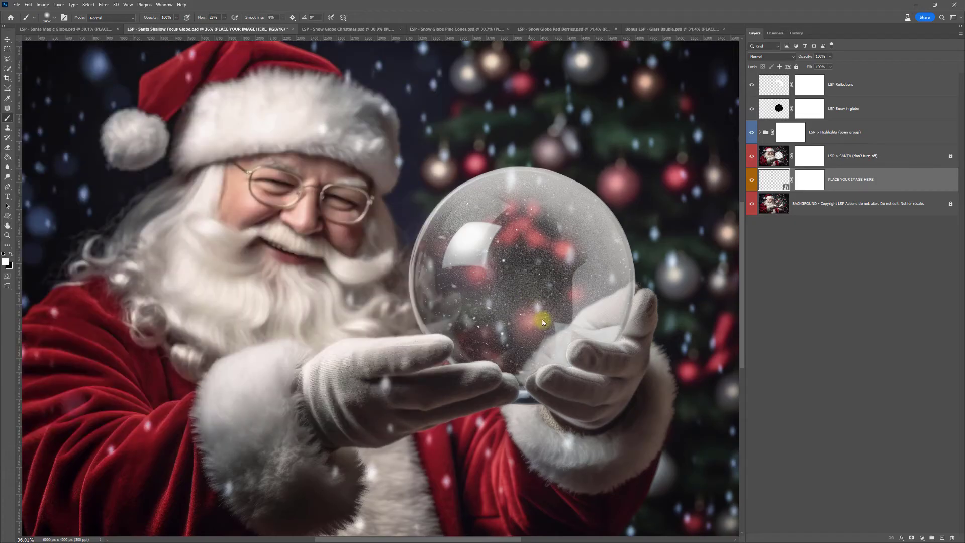
Scale the placed photo to about 19% and position the girl in the green dress inside the glass globe
{"action": "left_click_drag", "start_coordinate": [390, 125], "coordinate": [505, 93]}
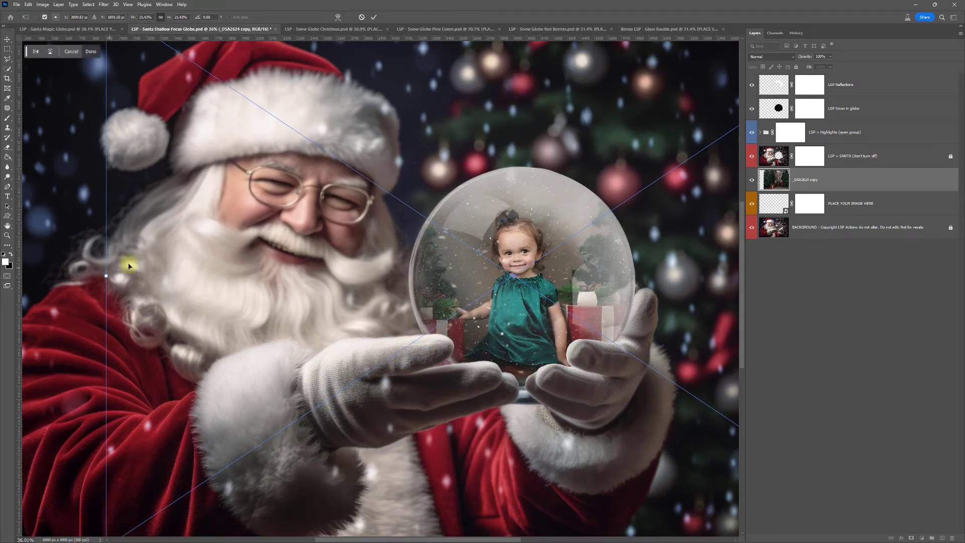
{"action": "left_click_drag", "start_coordinate": [106, 276], "coordinate": [532, 252]}
{"action": "left_click_drag", "start_coordinate": [594, 279], "coordinate": [14, 287]}
{"action": "left_click_drag", "start_coordinate": [193, 323], "coordinate": [358, 308]}
{"action": "double_click", "coordinate": [549, 290]}
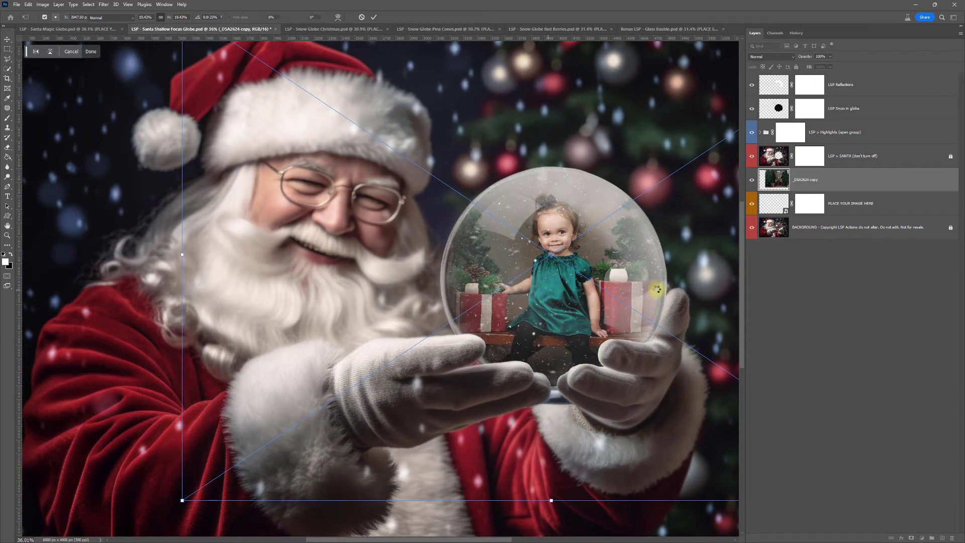
{"action": "key", "text": "Return"}
{"action": "key", "text": "b"}
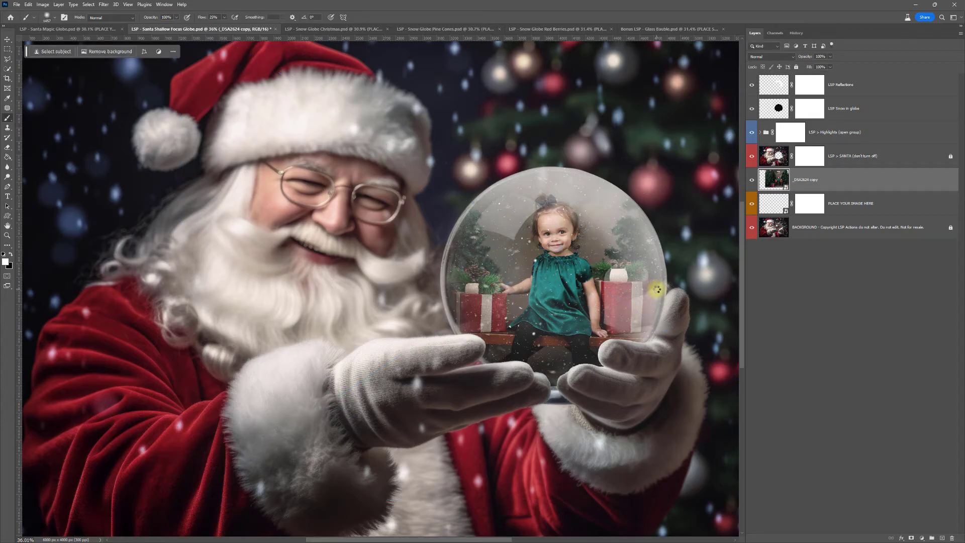
Compare the globe with the LSP Reflections and LSP Snow in globe layers each hidden and shown
{"action": "left_click", "coordinate": [792, 273]}
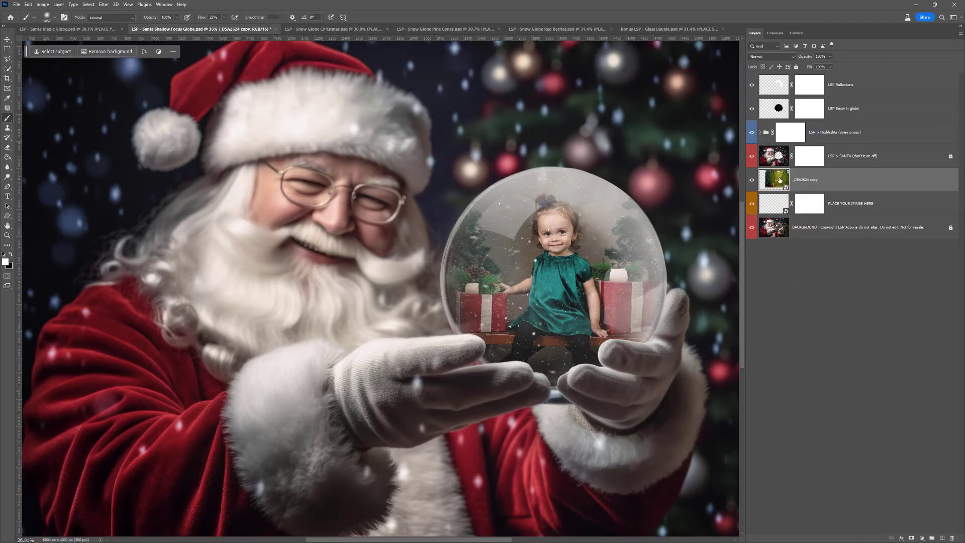
{"action": "left_click", "coordinate": [751, 85]}
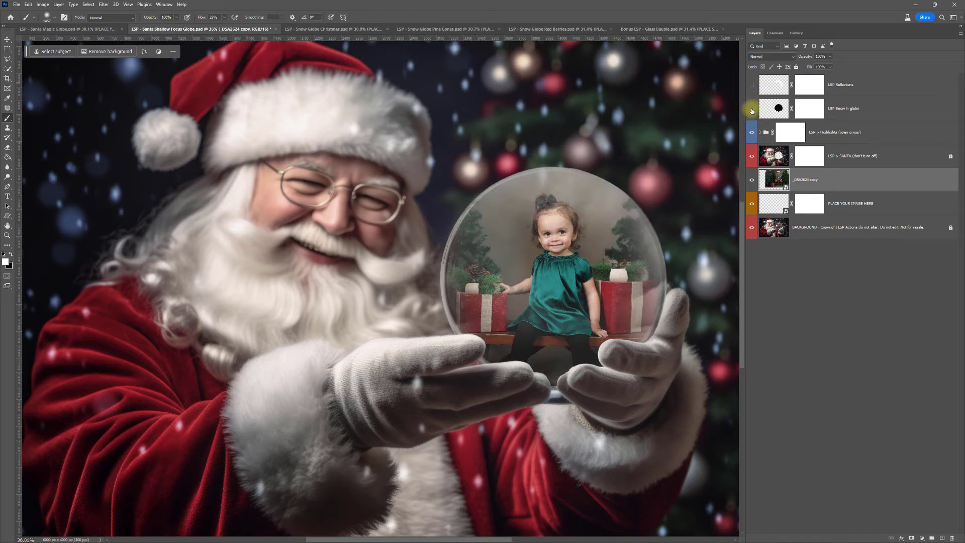
{"action": "left_click", "coordinate": [751, 85]}
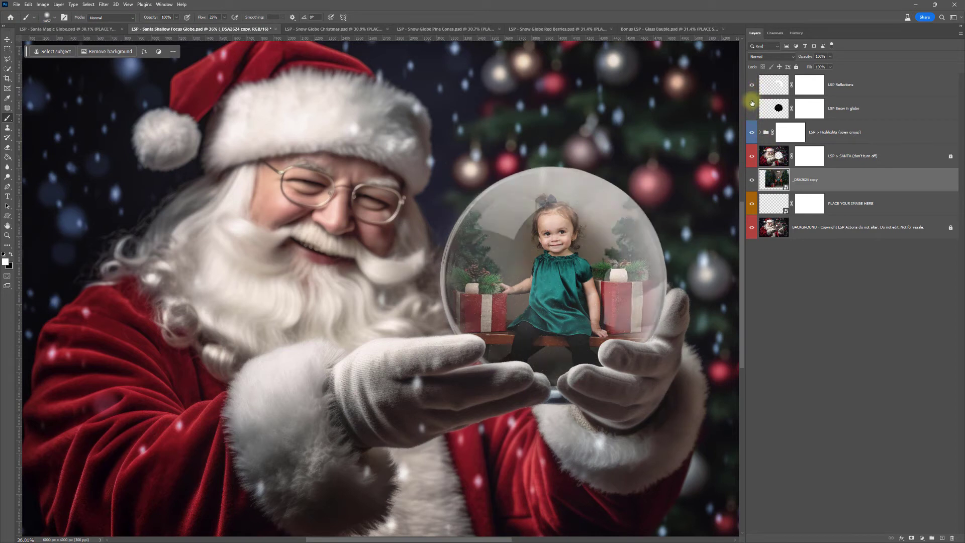
{"action": "left_click", "coordinate": [751, 115]}
Paint black on the LSP Snow in globe mask over the girl to fade the snow covering her
{"action": "left_click", "coordinate": [802, 89]}
{"action": "left_click", "coordinate": [805, 108]}
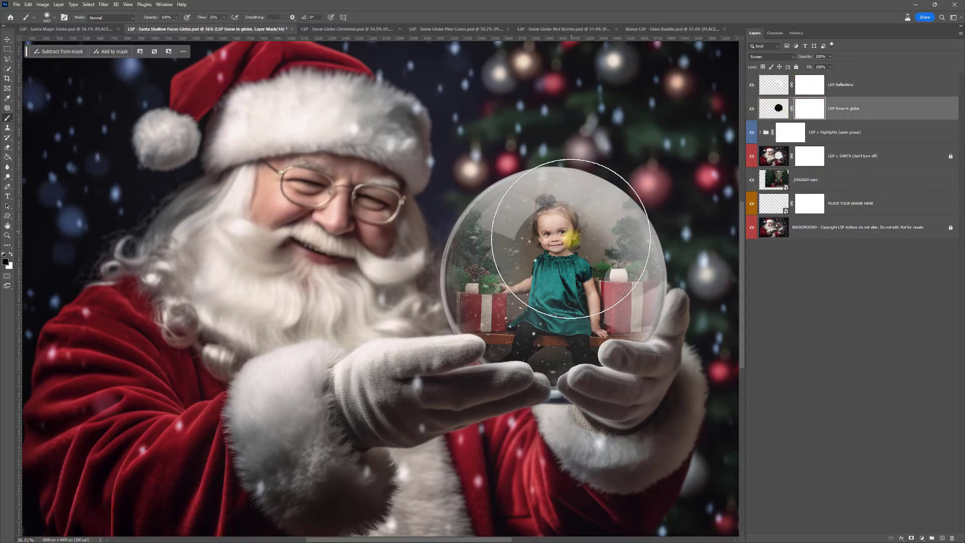
{"action": "left_click", "coordinate": [558, 257]}
{"action": "left_click", "coordinate": [564, 273]}
{"action": "left_click", "coordinate": [567, 269]}
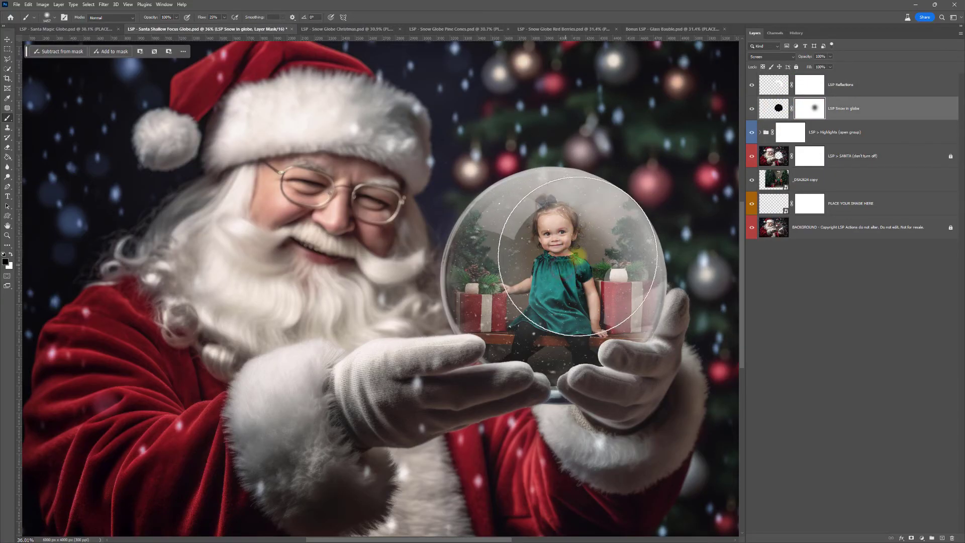
Paint black on the LSP Reflections mask across the girl and the gifts to soften the glass reflections
{"action": "left_click", "coordinate": [819, 83]}
{"action": "left_click_drag", "start_coordinate": [581, 292], "coordinate": [511, 284]}
{"action": "left_click", "coordinate": [510, 283]}
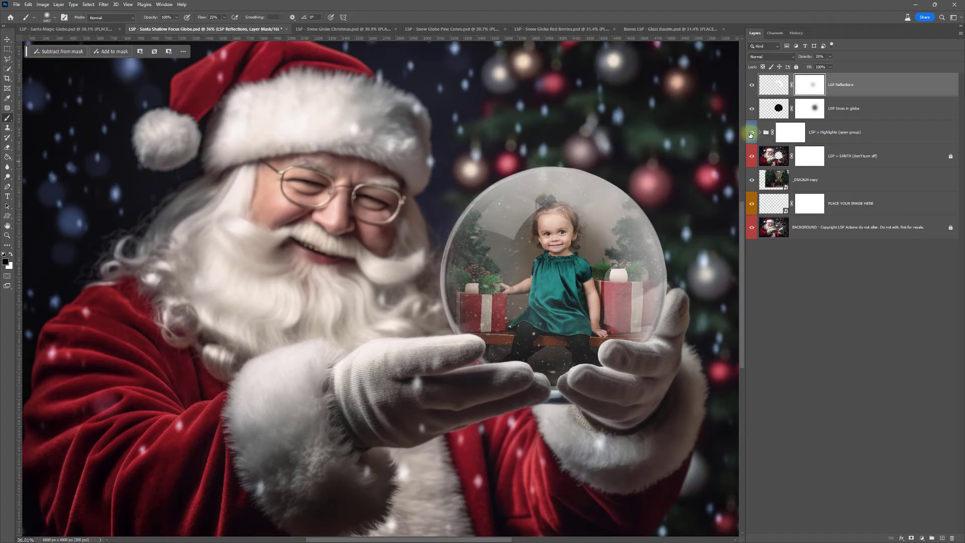
Compare the LSP > Highlights group hidden and shown, and paint black on its mask over the lower part of the globe
{"action": "left_click", "coordinate": [750, 133]}
{"action": "left_click", "coordinate": [750, 133]}
{"action": "left_click", "coordinate": [750, 133]}
{"action": "left_click", "coordinate": [750, 133]}
{"action": "left_click", "coordinate": [791, 132]}
{"action": "left_click", "coordinate": [501, 296]}
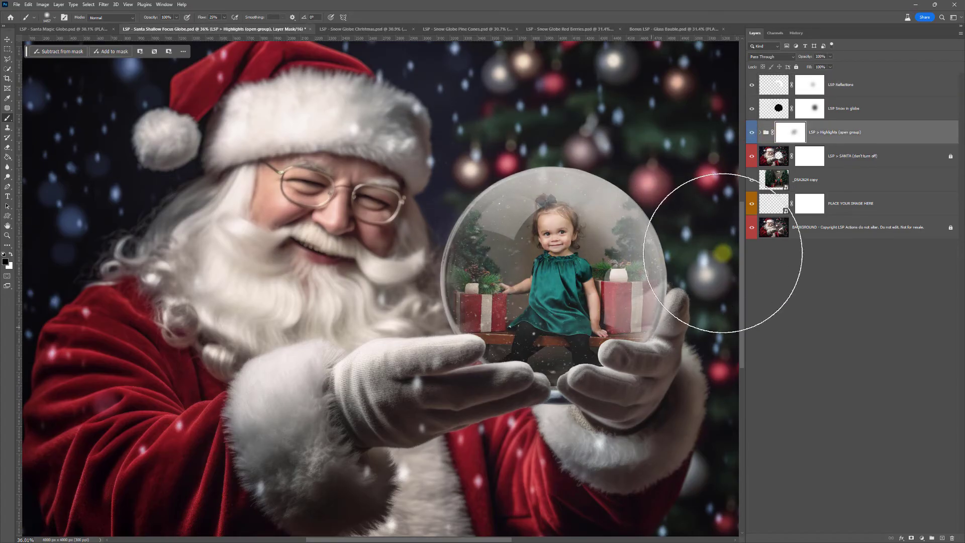
Reset the Highlights group, LSP Snow in globe and LSP Reflections masks to plain white
{"action": "key", "text": "ctrl+z"}
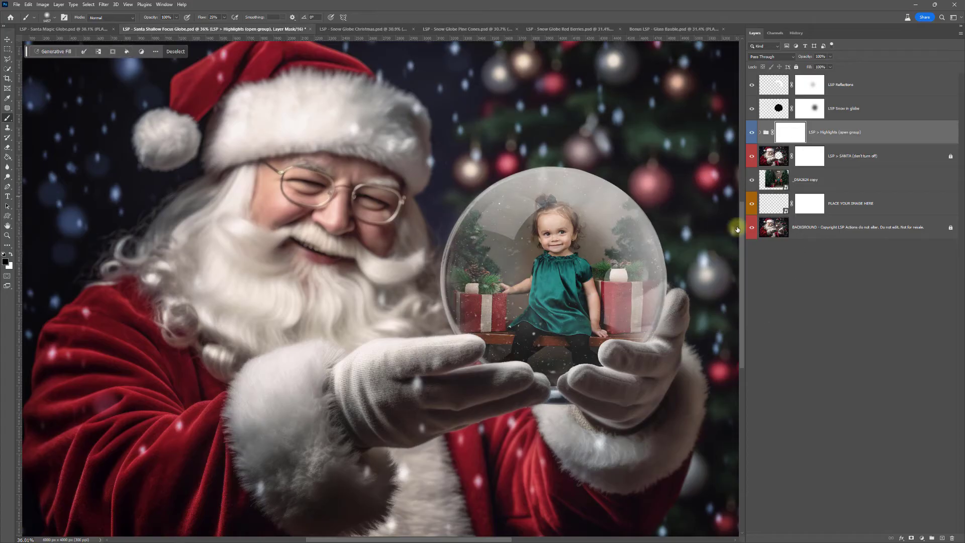
{"action": "left_click", "coordinate": [802, 109]}
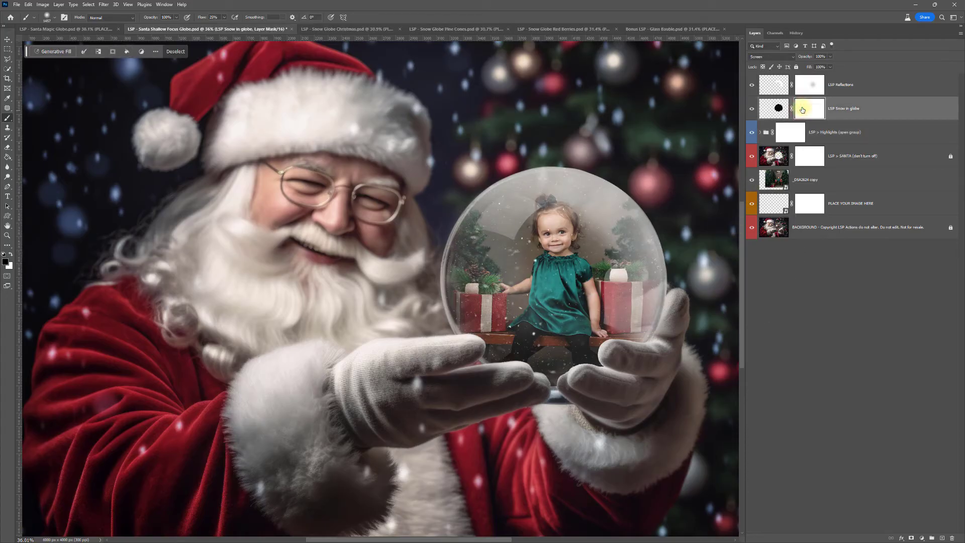
{"action": "left_click", "coordinate": [808, 90]}
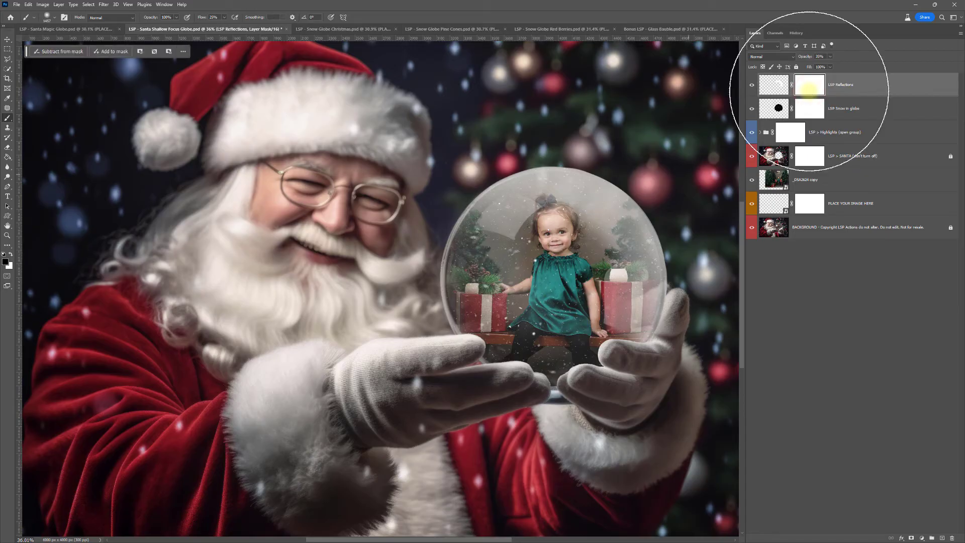
Switch to the LSP - Snow Globe Christmas document
{"action": "left_click", "coordinate": [316, 31]}
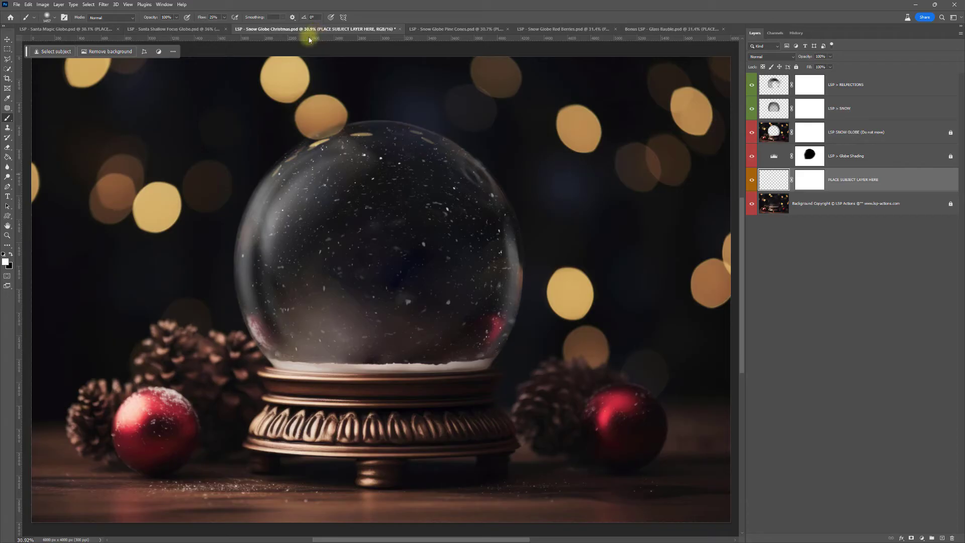
Place the LIQUID-AFTER photo of the girl holding the gold gift, scaled to about 72% so she sits inside the globe
{"action": "key", "text": "alt+Tab"}
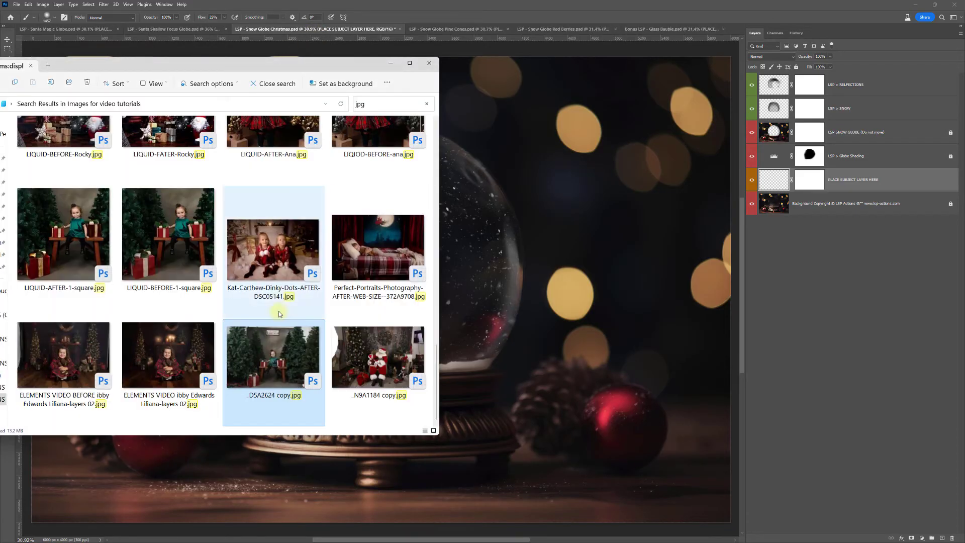
{"action": "scroll", "coordinate": [343, 286], "scroll_direction": "up", "scroll_amount": 2}
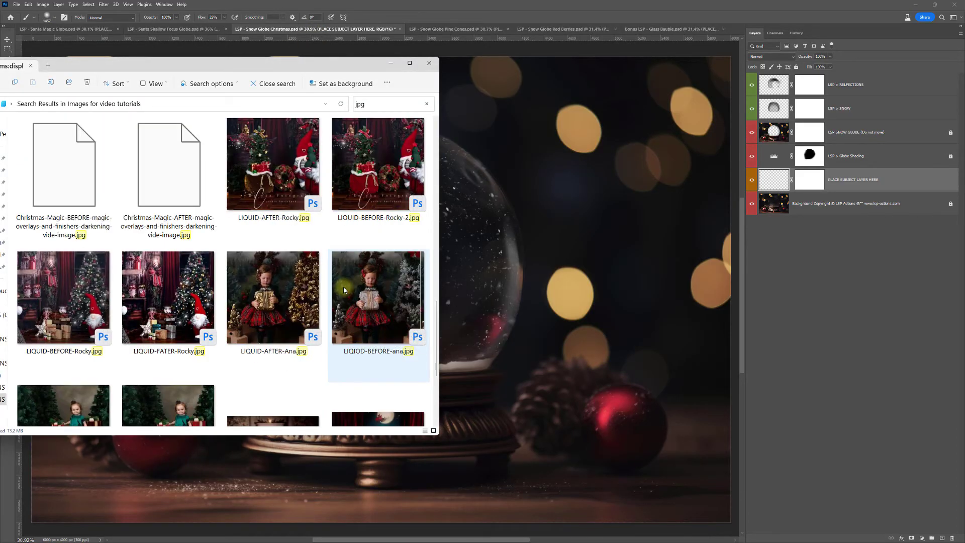
{"action": "left_click_drag", "start_coordinate": [264, 298], "coordinate": [506, 281]}
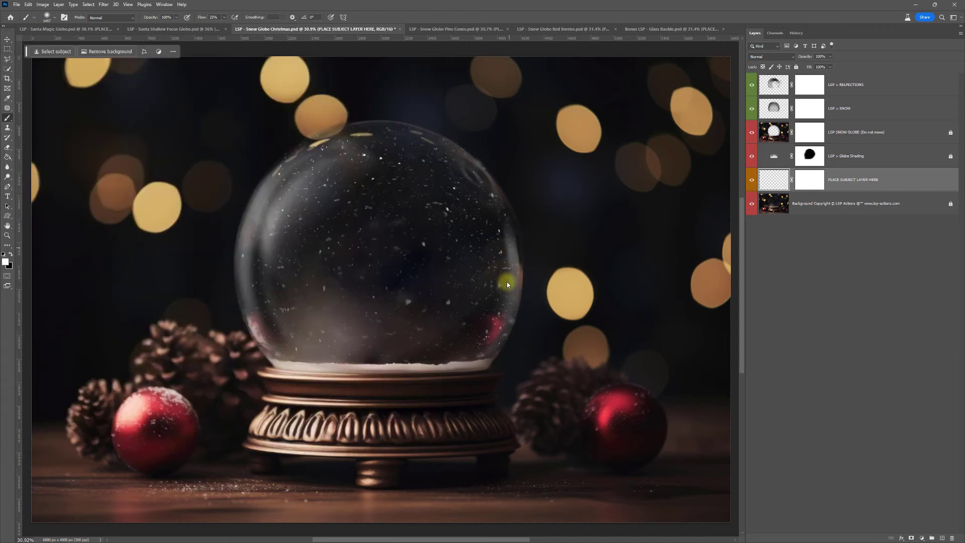
{"action": "left_click_drag", "start_coordinate": [381, 96], "coordinate": [381, 114]}
{"action": "left_click_drag", "start_coordinate": [381, 481], "coordinate": [377, 391]}
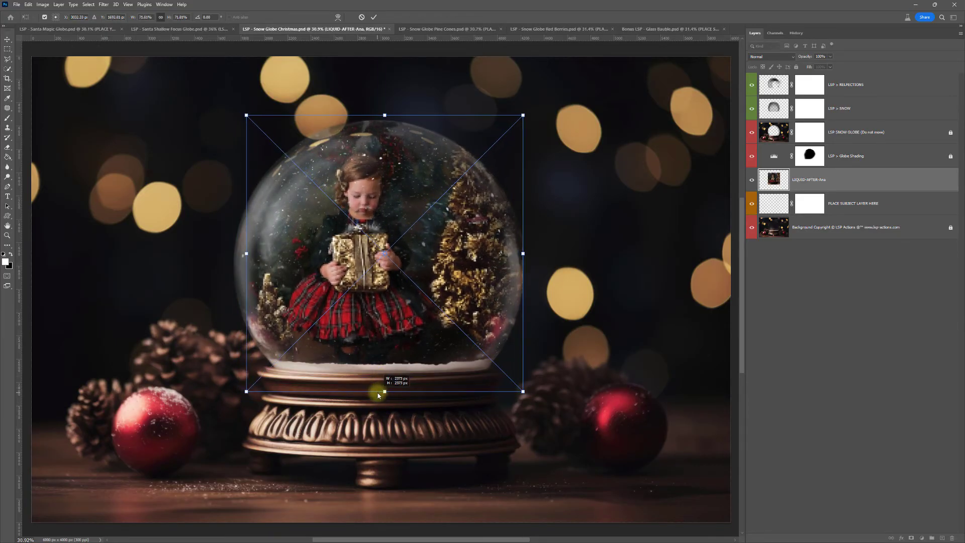
{"action": "left_click_drag", "start_coordinate": [378, 357], "coordinate": [378, 350]}
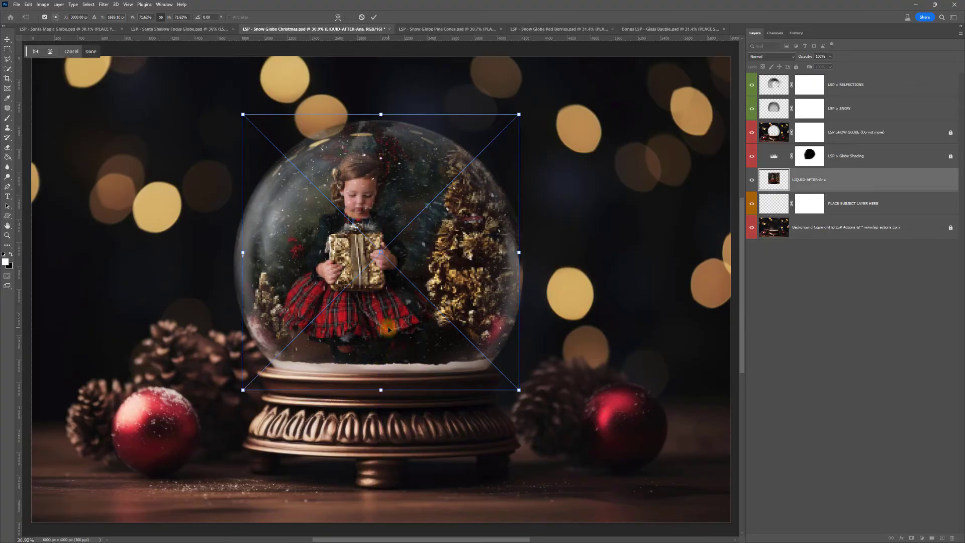
{"action": "key", "text": "Return"}
{"action": "key", "text": "b"}
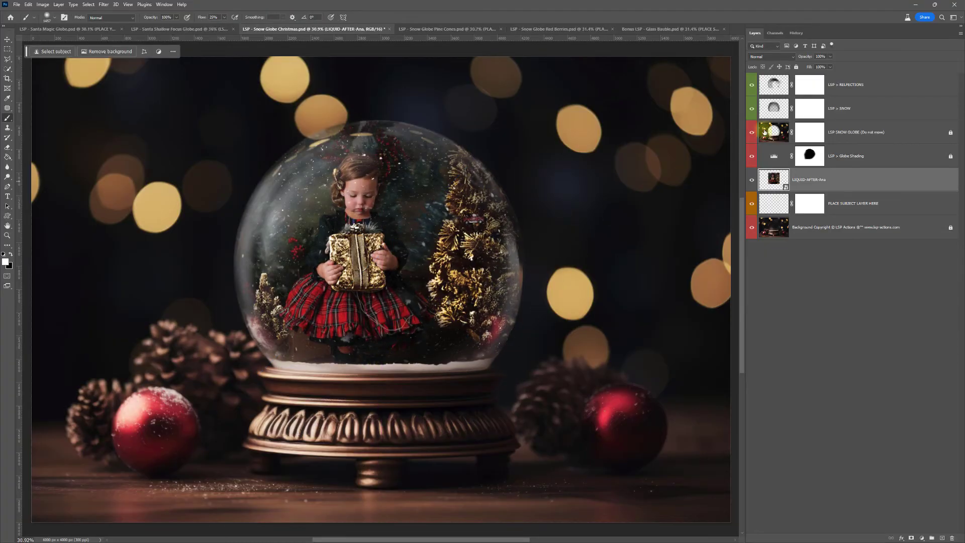
Paint black on the LSP > Snow mask over the girl's face and the gold gift to clear the snowflakes
{"action": "left_click", "coordinate": [809, 108]}
{"action": "key", "text": "x"}
{"action": "left_click", "coordinate": [345, 172]}
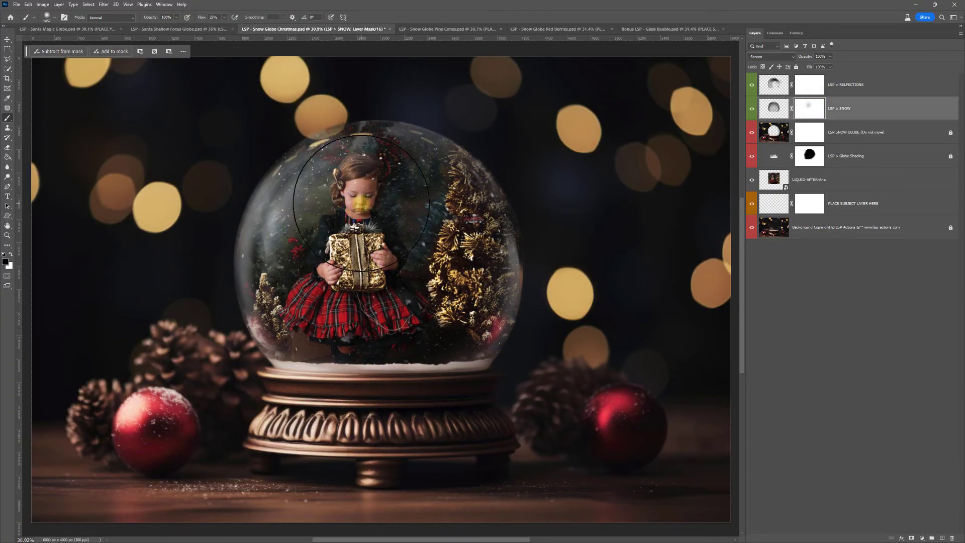
{"action": "left_click_drag", "start_coordinate": [361, 202], "coordinate": [359, 259]}
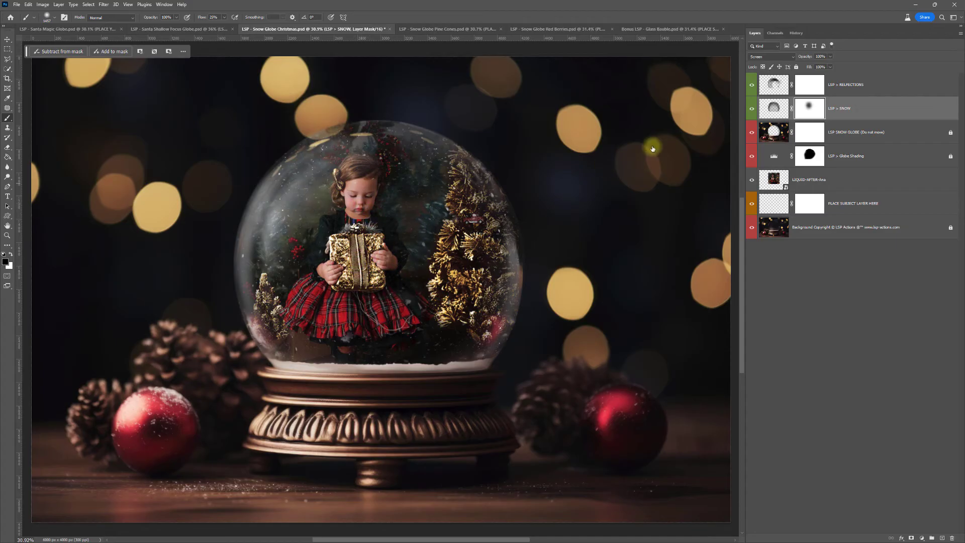
Compare the LSP > Reflections layer and the girl's photo layer hidden and shown
{"action": "left_click", "coordinate": [805, 88]}
{"action": "left_click", "coordinate": [751, 86]}
{"action": "left_click", "coordinate": [751, 86]}
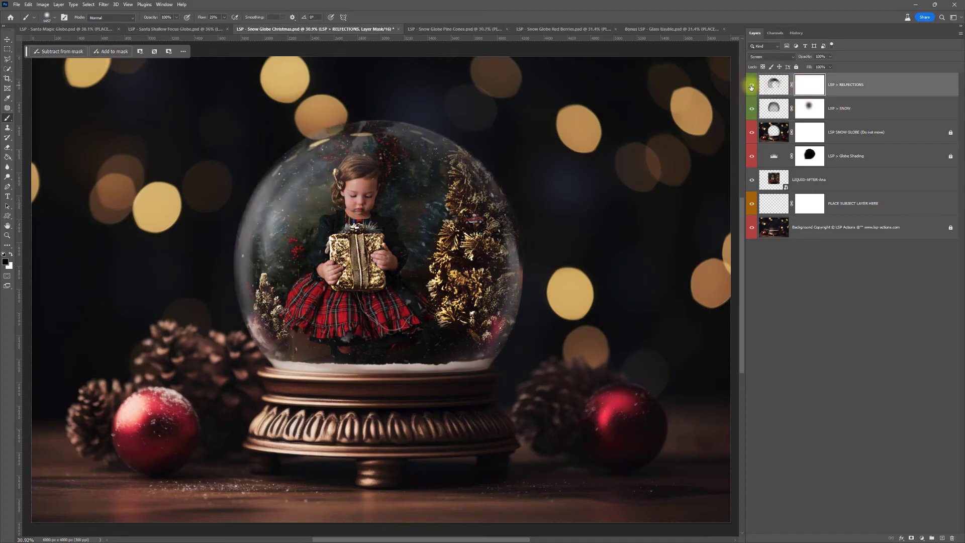
{"action": "left_click", "coordinate": [751, 179]}
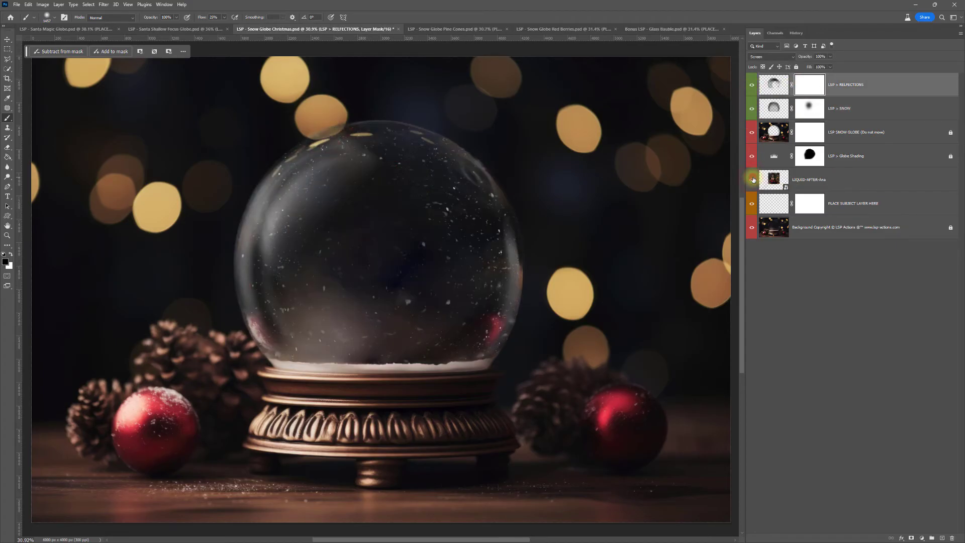
{"action": "left_click", "coordinate": [751, 179]}
{"action": "left_click", "coordinate": [752, 180]}
{"action": "left_click", "coordinate": [752, 179]}
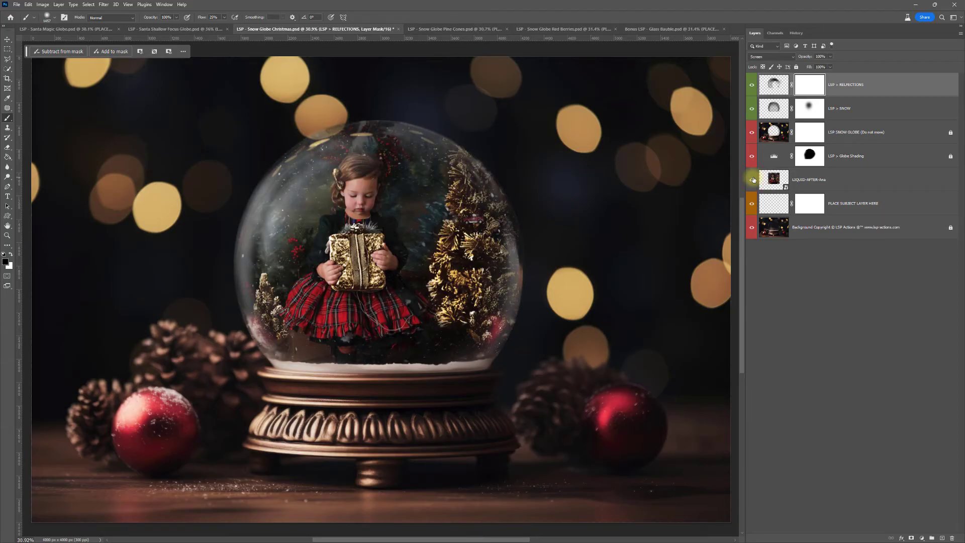
{"action": "left_click", "coordinate": [767, 180]}
In the LSP - Snow Globe Pine Cones document, place the tree-lights-before-2.jpg photo above the PLACE SUBJECT LAYER HERE layer
{"action": "left_click", "coordinate": [430, 29]}
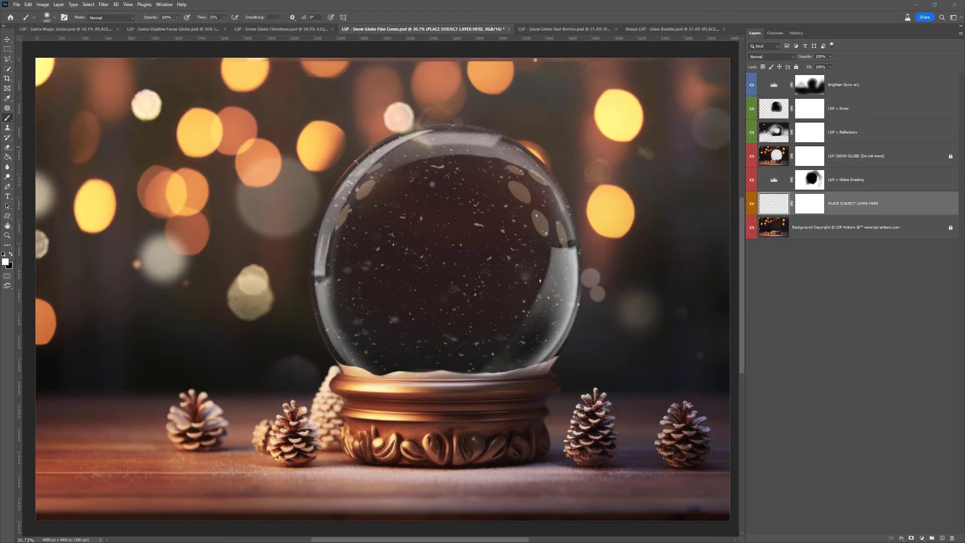
{"action": "key", "text": "alt+Tab"}
{"action": "scroll", "coordinate": [320, 283], "scroll_direction": "up", "scroll_amount": 6}
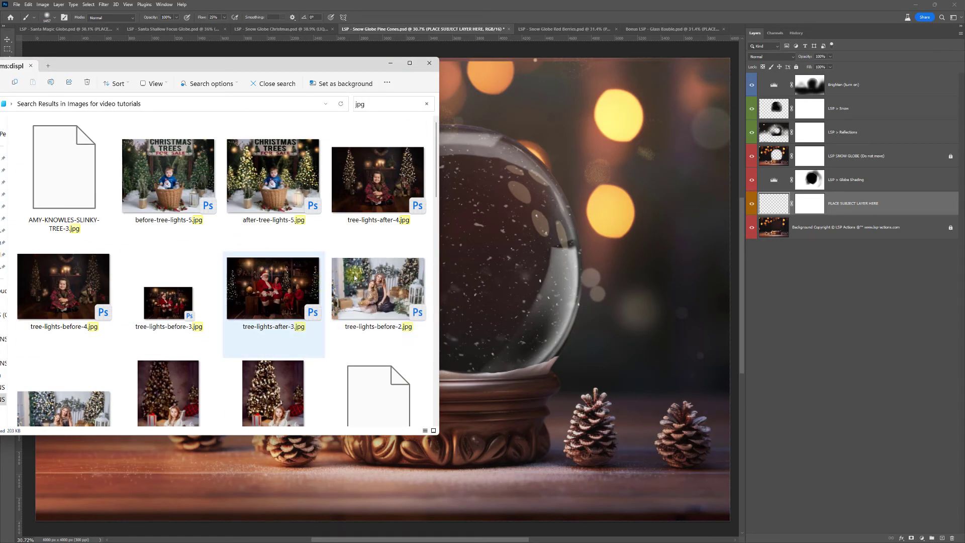
{"action": "left_click_drag", "start_coordinate": [354, 277], "coordinate": [483, 248]}
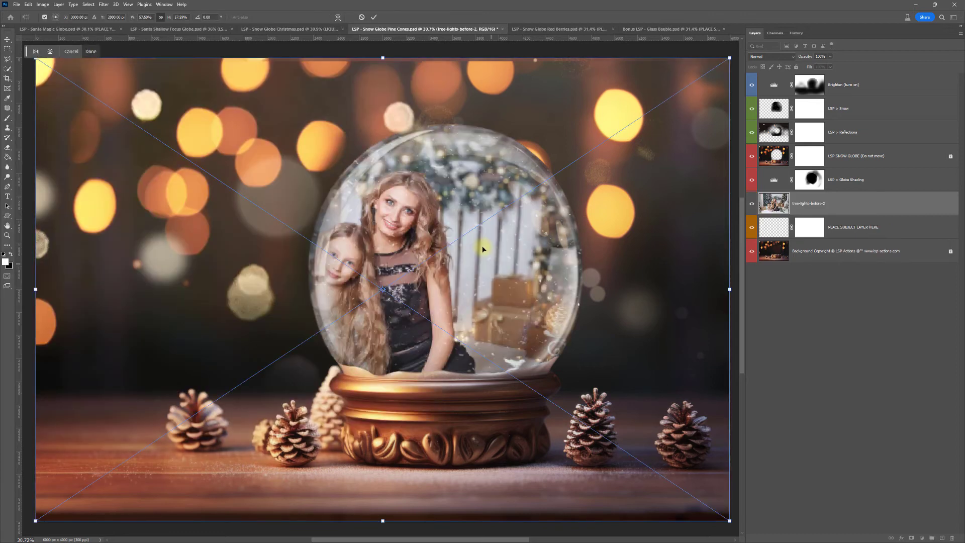
Scale the placed photo to about a third of its size and position the woman and girl inside the globe
{"action": "left_click_drag", "start_coordinate": [386, 510], "coordinate": [482, 372]}
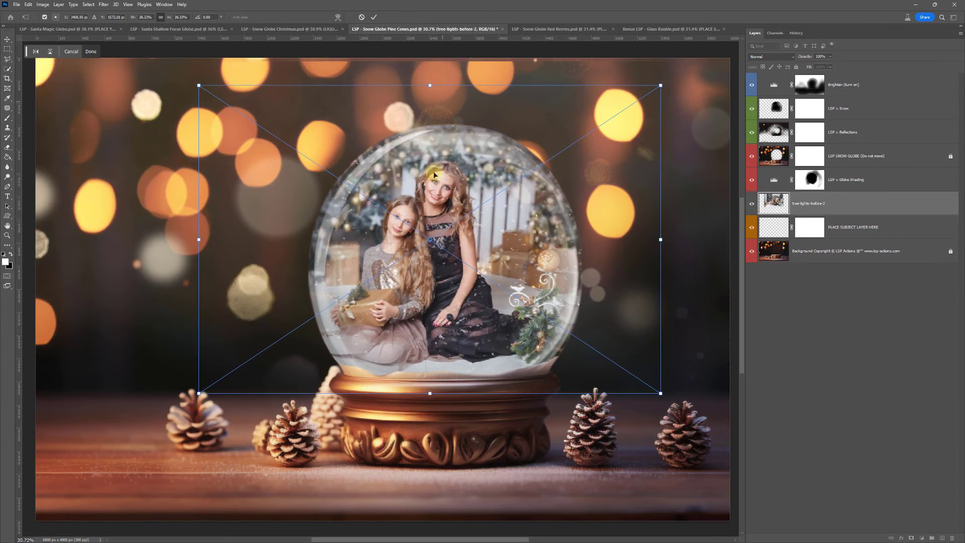
{"action": "left_click_drag", "start_coordinate": [430, 86], "coordinate": [443, 126]}
{"action": "left_click_drag", "start_coordinate": [460, 163], "coordinate": [468, 152]}
{"action": "mouse_move", "coordinate": [475, 283]}
{"action": "left_mouse_down"}
{"action": "mouse_move", "coordinate": [474, 273]}
{"action": "mouse_move", "coordinate": [479, 281]}
{"action": "left_mouse_up"}
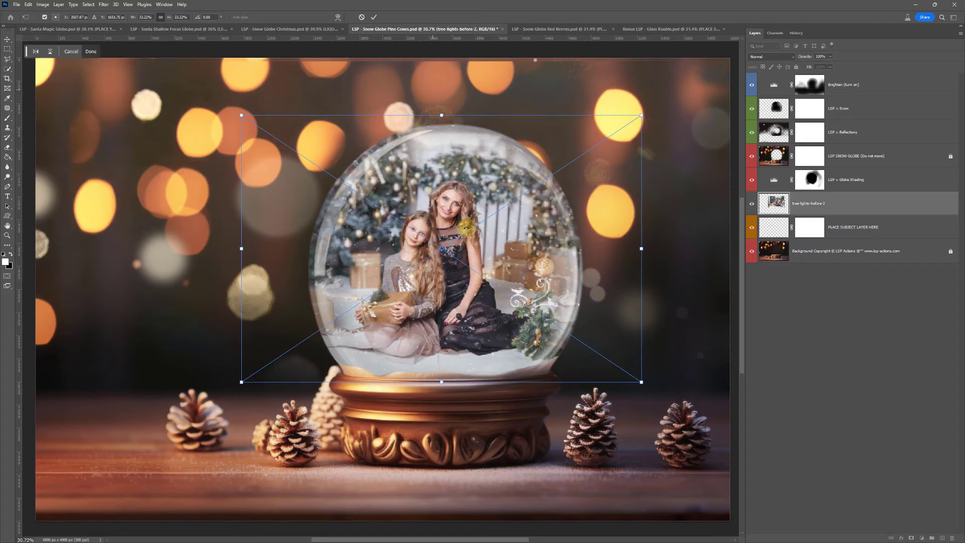
{"action": "left_click_drag", "start_coordinate": [442, 115], "coordinate": [441, 112]}
{"action": "key", "text": "Return"}
{"action": "key", "text": "b"}
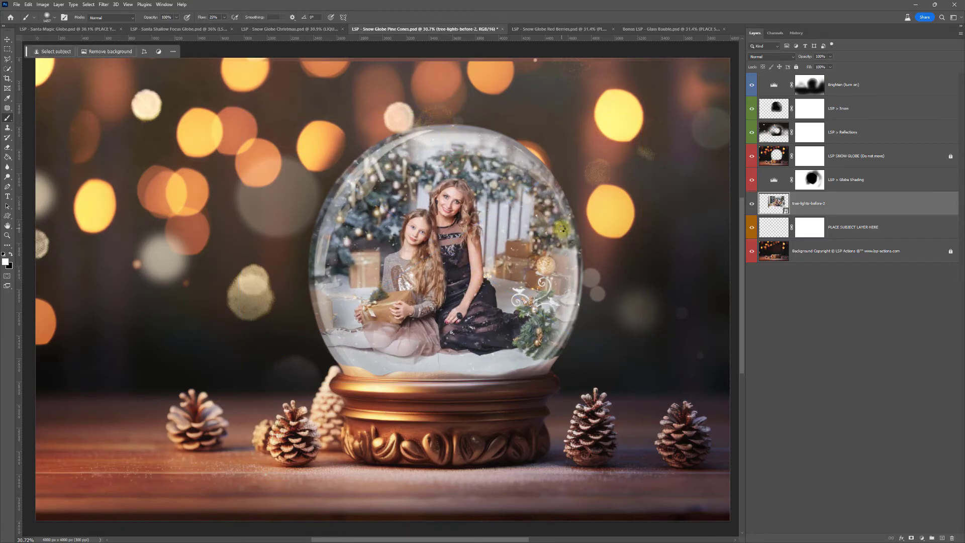
Compare the Brighten (turn on), LSP > Snow and LSP > Reflections layers hidden and shown
{"action": "left_click", "coordinate": [751, 86]}
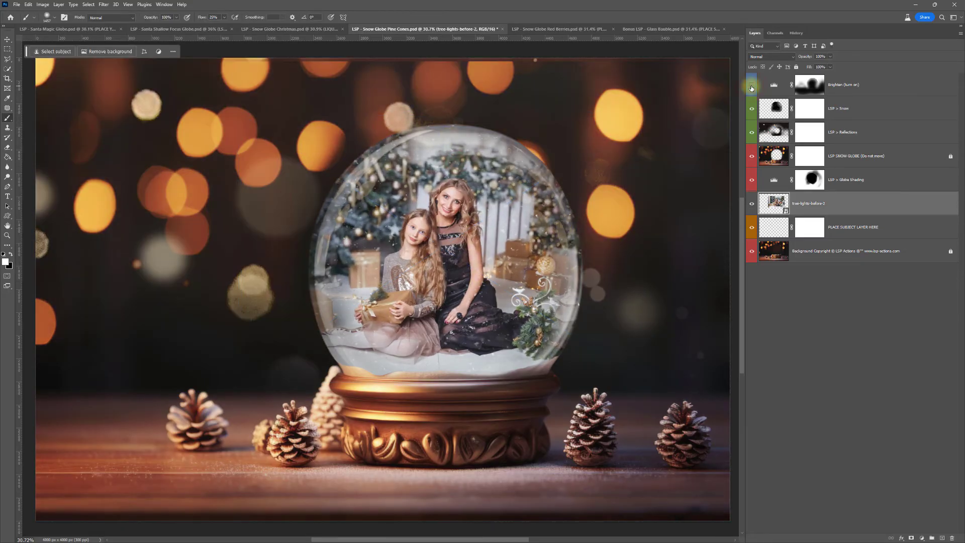
{"action": "left_click", "coordinate": [752, 86]}
{"action": "left_click", "coordinate": [751, 86]}
{"action": "left_click", "coordinate": [752, 86]}
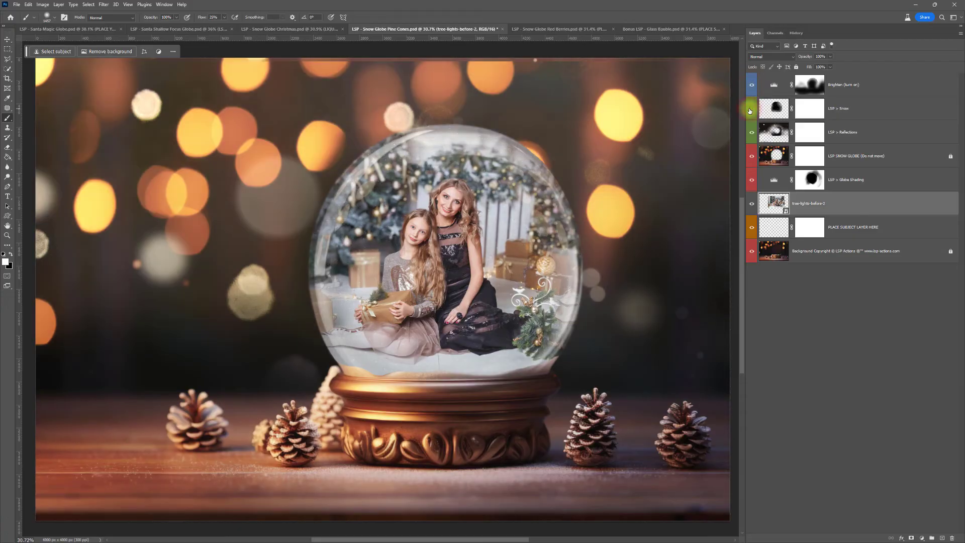
{"action": "left_click", "coordinate": [752, 134]}
{"action": "left_click", "coordinate": [752, 133]}
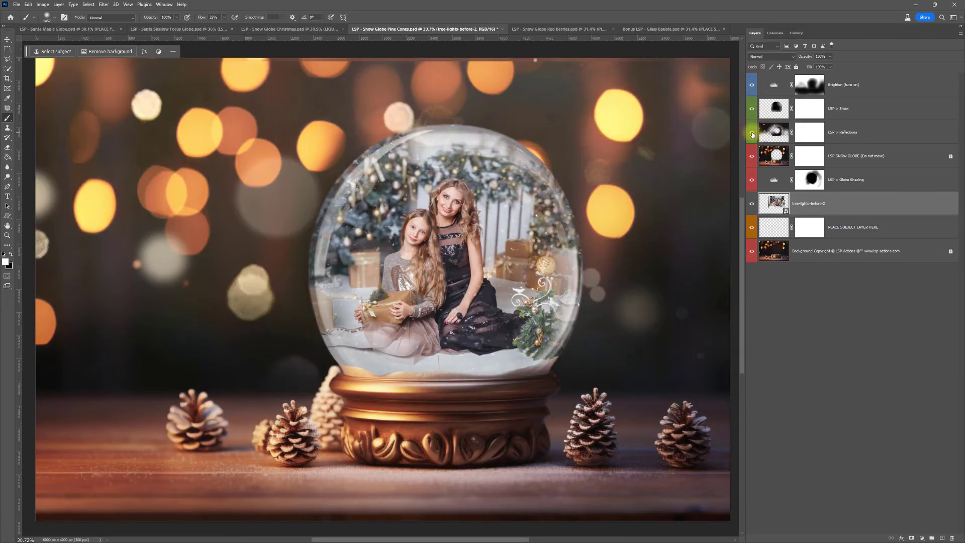
Compare the LSP SNOW GLOBE (Do not move) layer and the tree-lights-before-2 photo layer hidden and shown
{"action": "left_click", "coordinate": [768, 150]}
{"action": "left_click", "coordinate": [752, 157]}
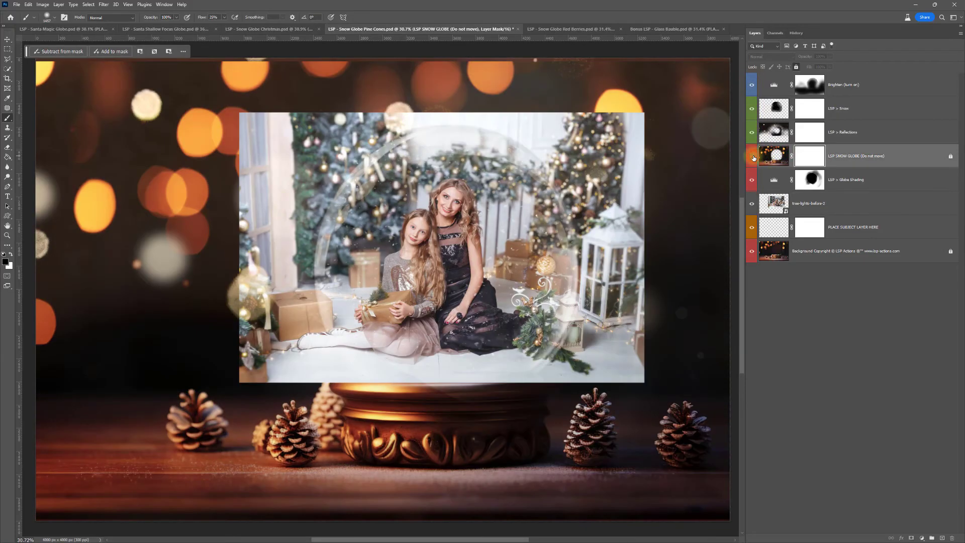
{"action": "left_click", "coordinate": [752, 156]}
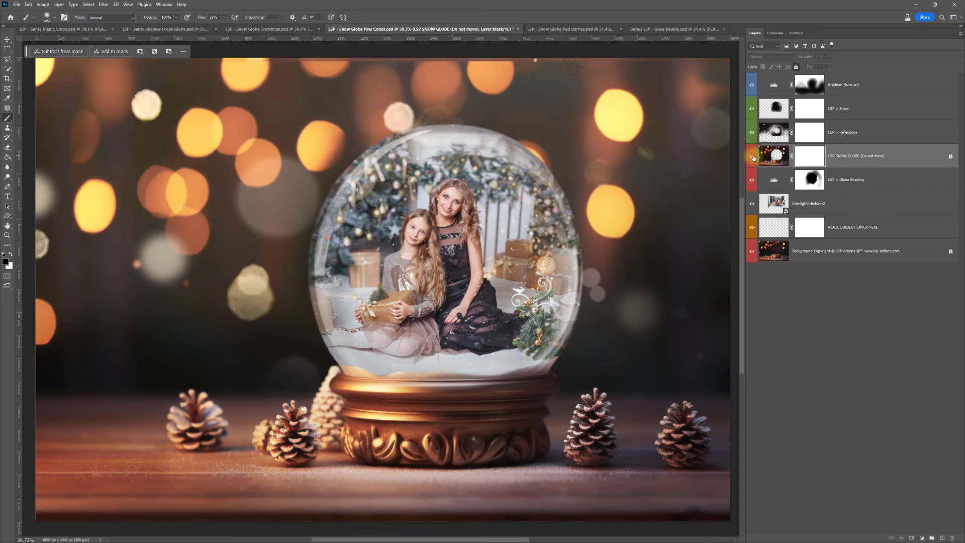
{"action": "left_click", "coordinate": [843, 161]}
{"action": "left_click", "coordinate": [751, 159]}
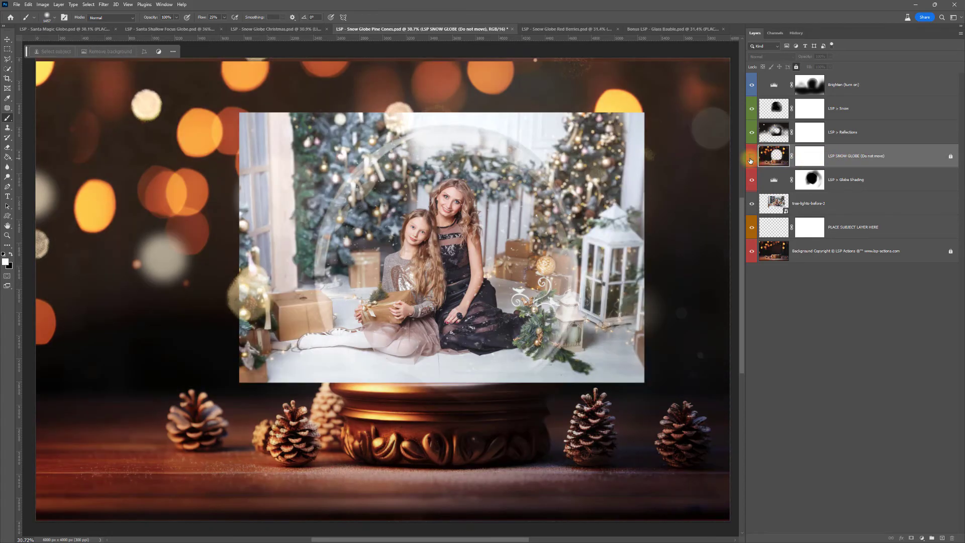
{"action": "left_click", "coordinate": [751, 158]}
{"action": "left_click", "coordinate": [780, 209]}
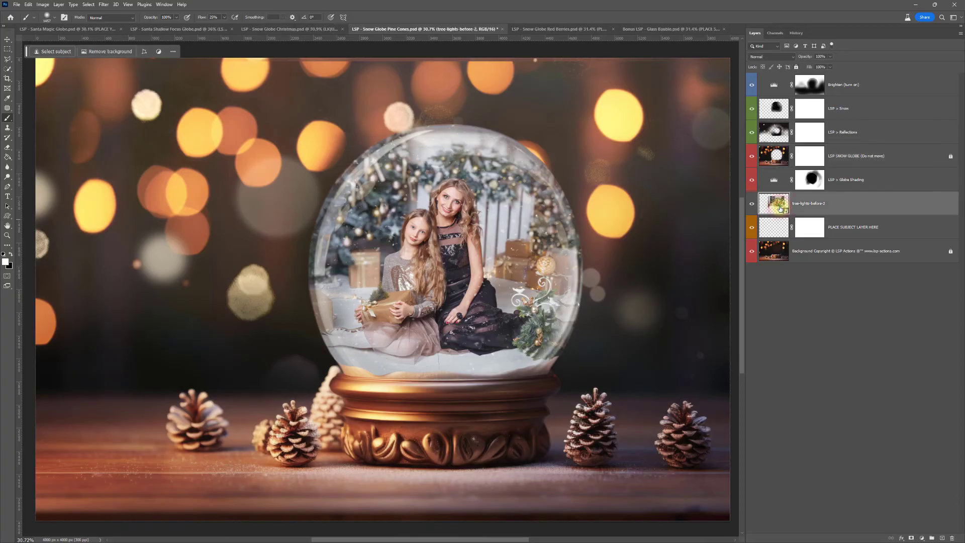
{"action": "left_click", "coordinate": [752, 205]}
{"action": "left_click", "coordinate": [752, 204]}
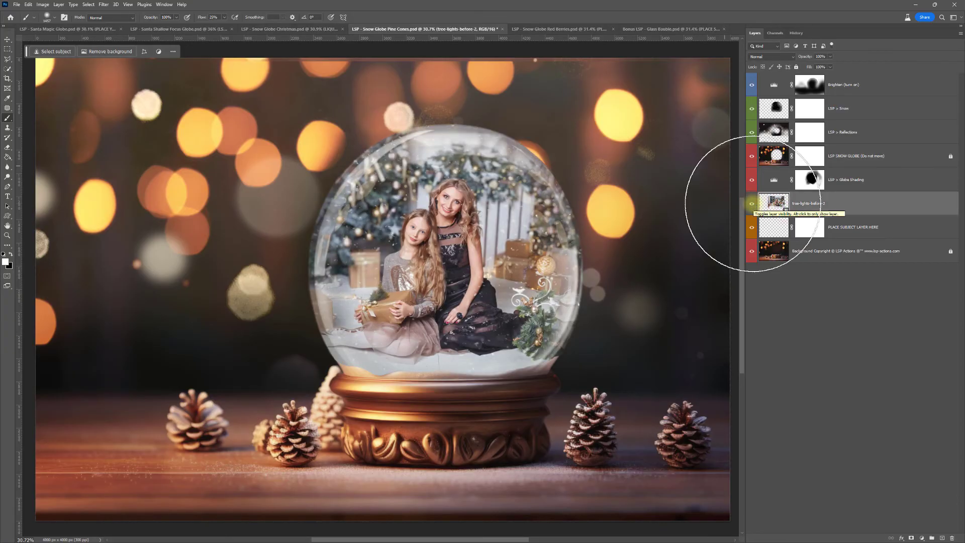
In the LSP - Snow Globe Red Berries document, place tree-lights-after-4.jpg inside the globe at about 40% scale and check the photo layer
{"action": "left_click", "coordinate": [546, 30]}
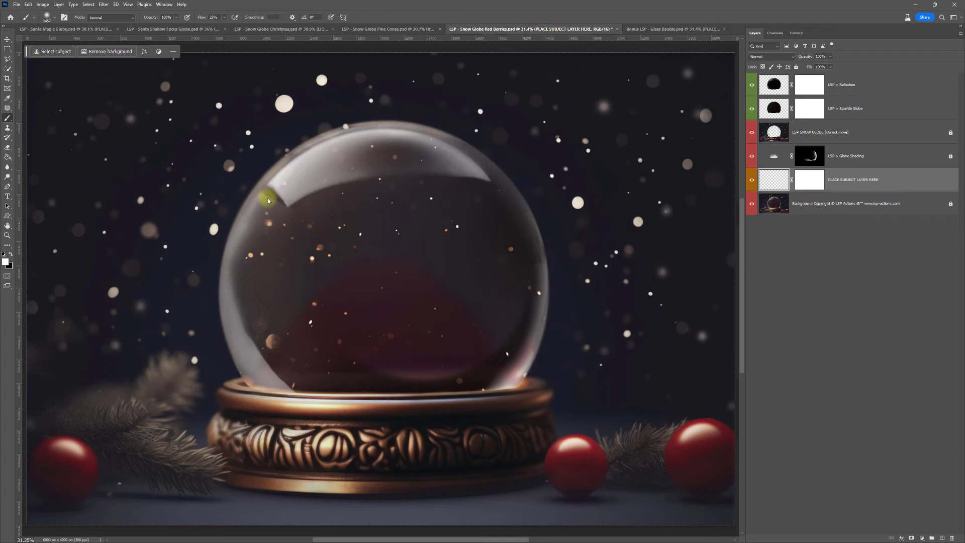
{"action": "key", "text": "ctrl+o"}
{"action": "key", "text": "alt+Tab"}
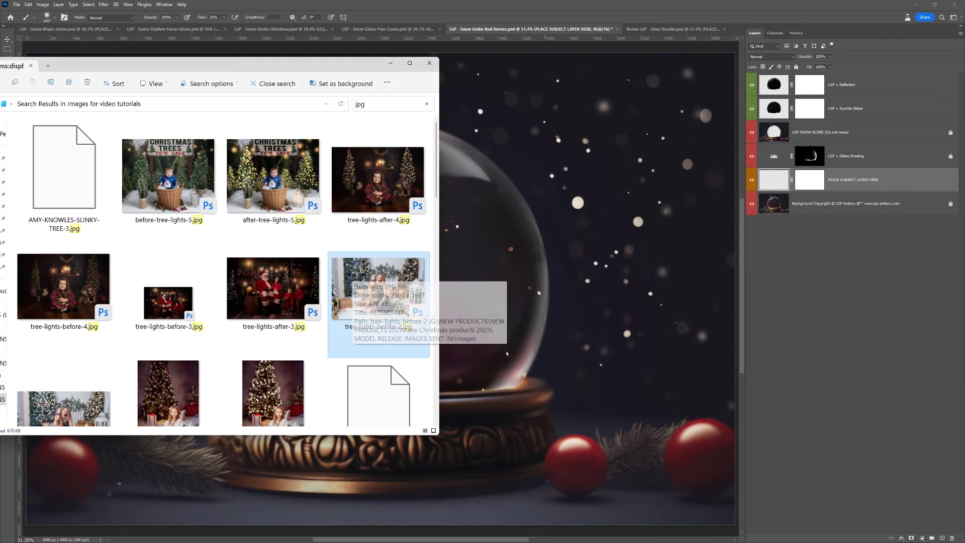
{"action": "left_click_drag", "start_coordinate": [362, 182], "coordinate": [495, 197]}
{"action": "left_click_drag", "start_coordinate": [381, 52], "coordinate": [382, 121]}
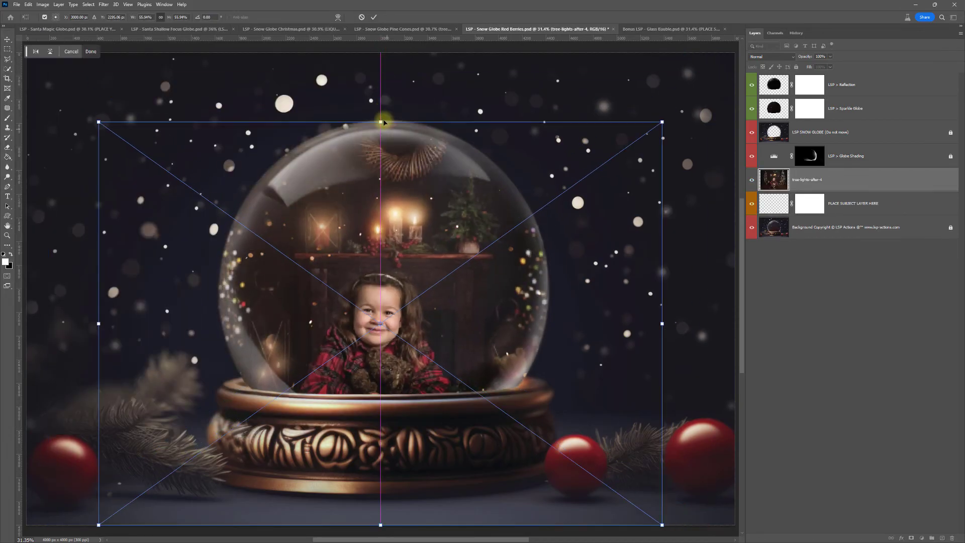
{"action": "mouse_move", "coordinate": [380, 525]}
{"action": "left_mouse_down"}
{"action": "mouse_move", "coordinate": [383, 398]}
{"action": "mouse_move", "coordinate": [385, 417]}
{"action": "left_mouse_up"}
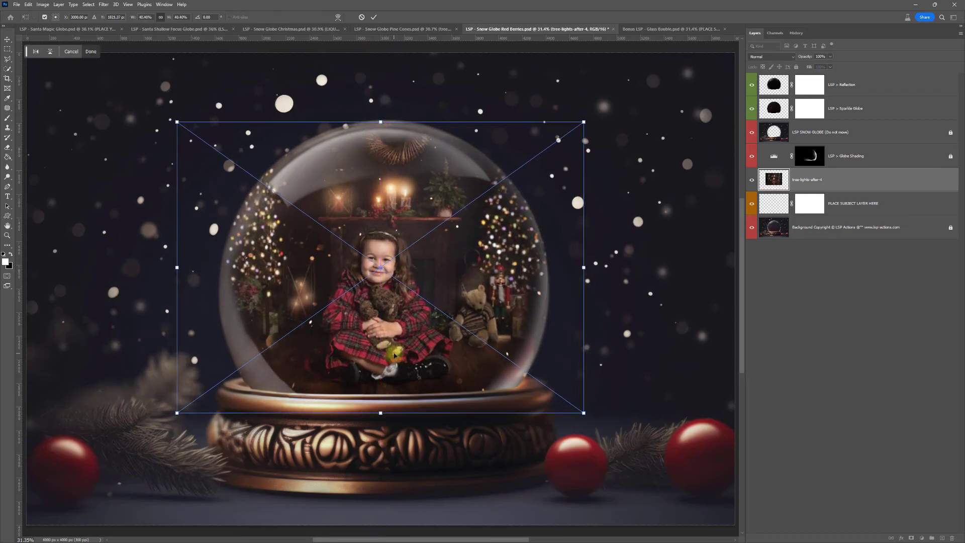
{"action": "key", "text": "Return"}
{"action": "key", "text": "b"}
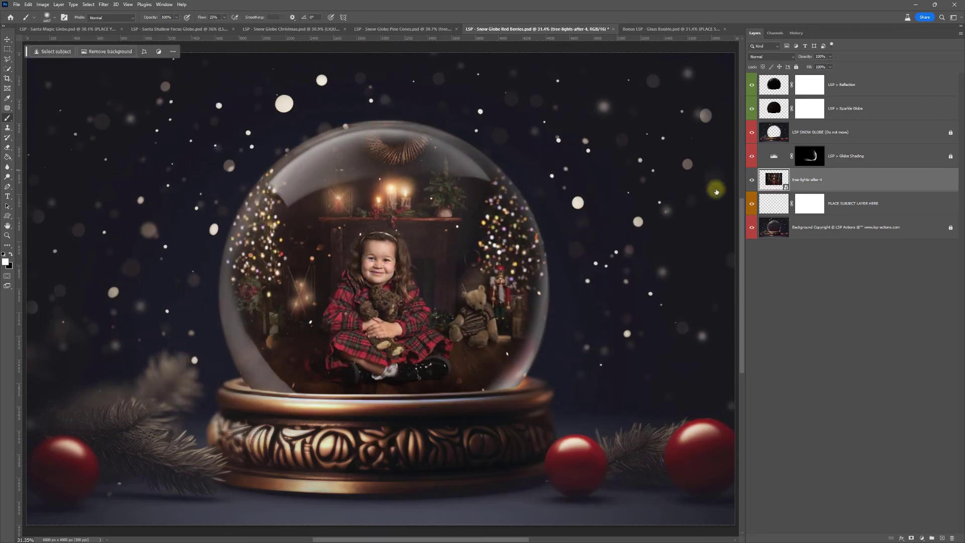
{"action": "left_click", "coordinate": [752, 180]}
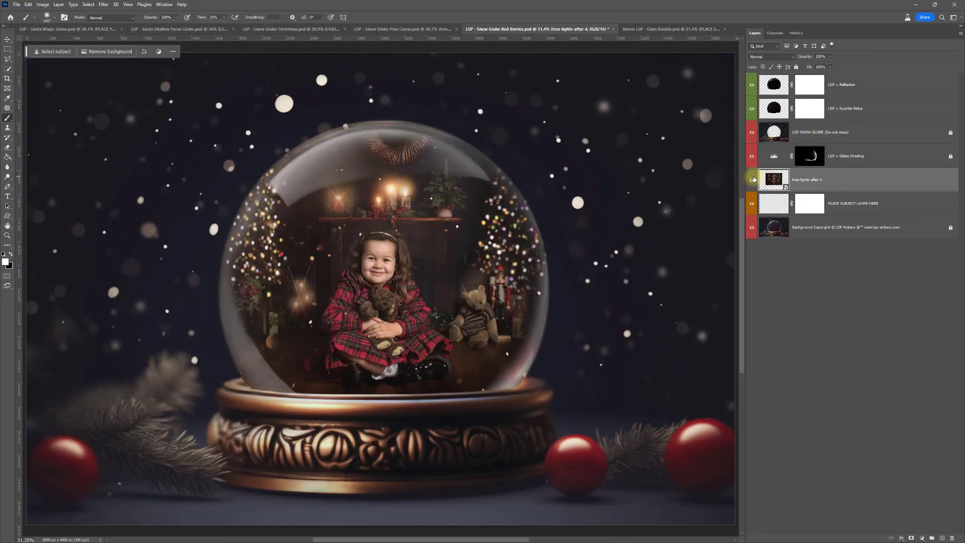
In the Bonus LSP - Glass Bauble document, find after-tree-lights-5.jpg in the image folder and place it above the PLACE SUBJECT LAYER HERE layer
{"action": "left_click", "coordinate": [639, 27]}
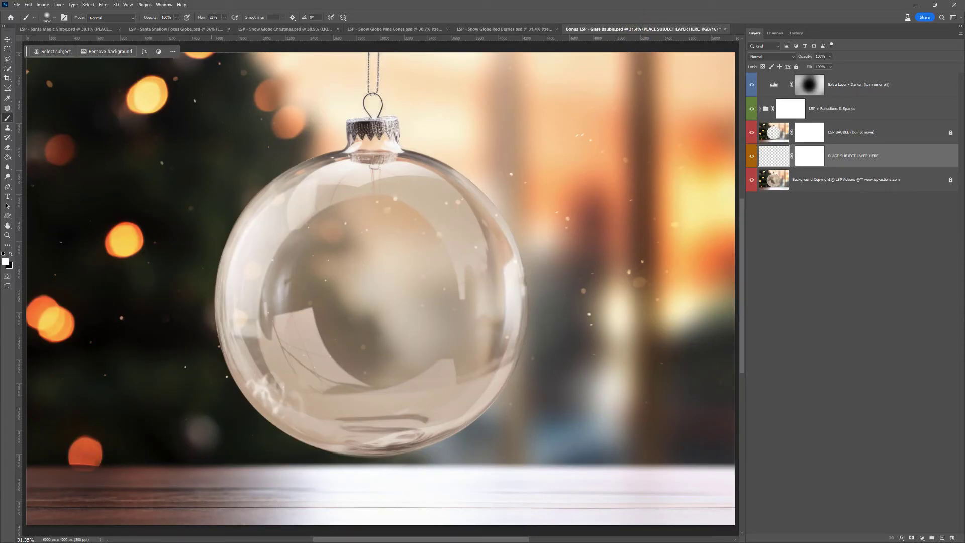
{"action": "key", "text": "alt+Tab"}
{"action": "scroll", "coordinate": [360, 279], "scroll_direction": "down", "scroll_amount": 1}
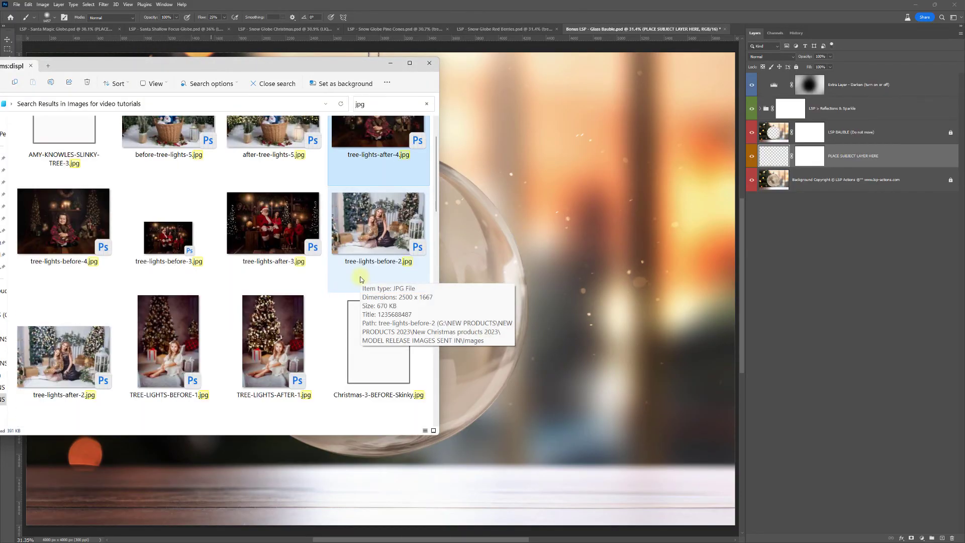
{"action": "scroll", "coordinate": [360, 279], "scroll_direction": "down", "scroll_amount": 6}
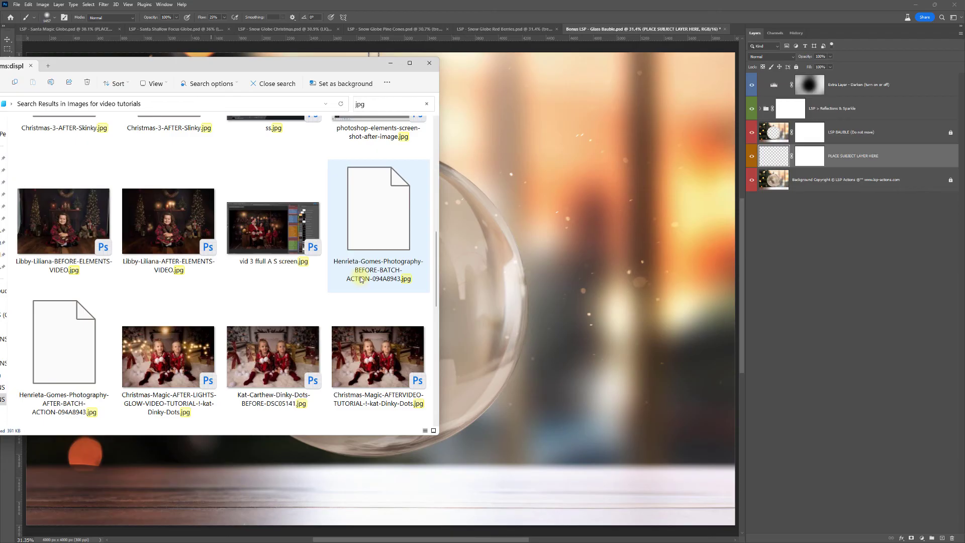
{"action": "scroll", "coordinate": [361, 279], "scroll_direction": "down", "scroll_amount": 4}
{"action": "scroll", "coordinate": [360, 279], "scroll_direction": "down", "scroll_amount": 2}
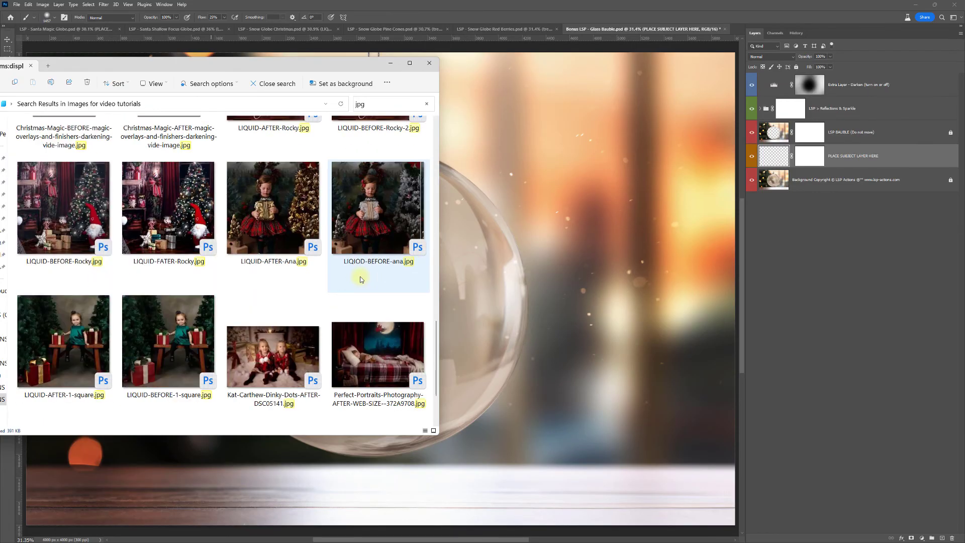
{"action": "scroll", "coordinate": [360, 280], "scroll_direction": "down", "scroll_amount": 2}
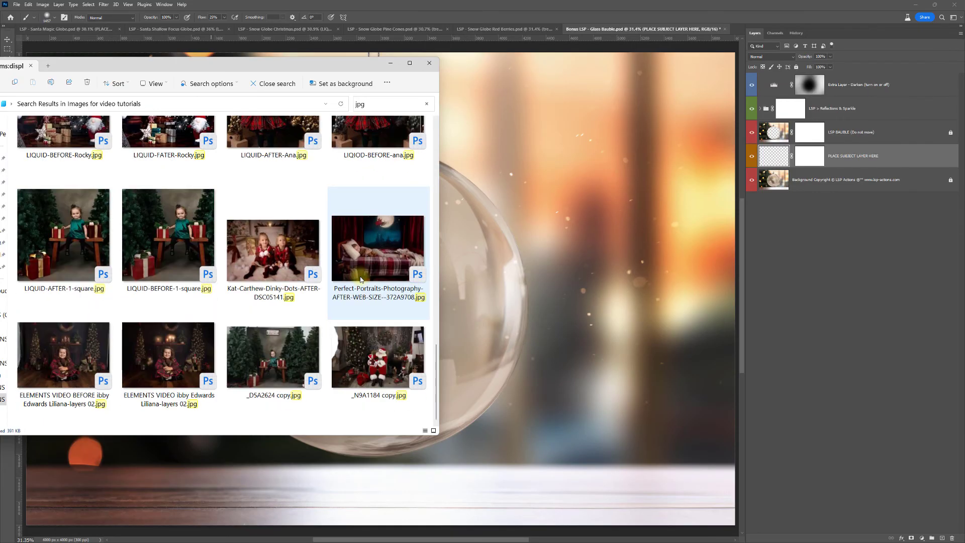
{"action": "scroll", "coordinate": [360, 279], "scroll_direction": "up", "scroll_amount": 10}
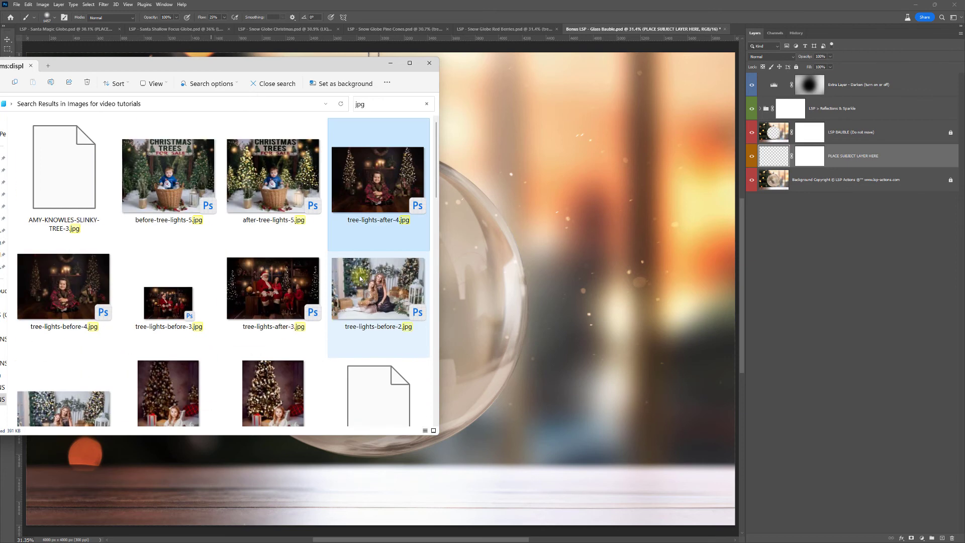
{"action": "left_click", "coordinate": [296, 187]}
{"action": "left_click_drag", "start_coordinate": [296, 187], "coordinate": [469, 226]}
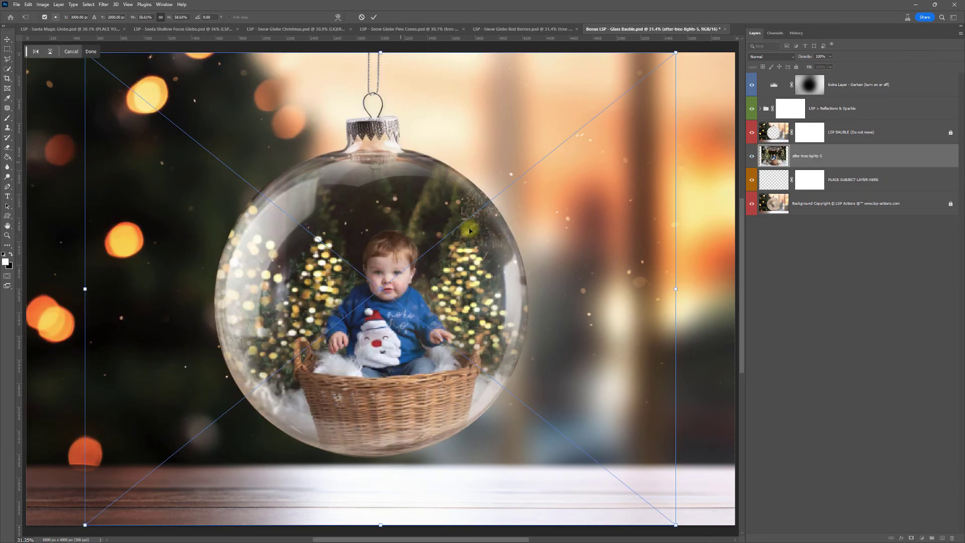
Scale the placed photo to about 53.5% and position the baby in the basket centrally inside the bauble
{"action": "left_click_drag", "start_coordinate": [85, 288], "coordinate": [258, 299]}
{"action": "left_click_drag", "start_coordinate": [415, 310], "coordinate": [362, 303]}
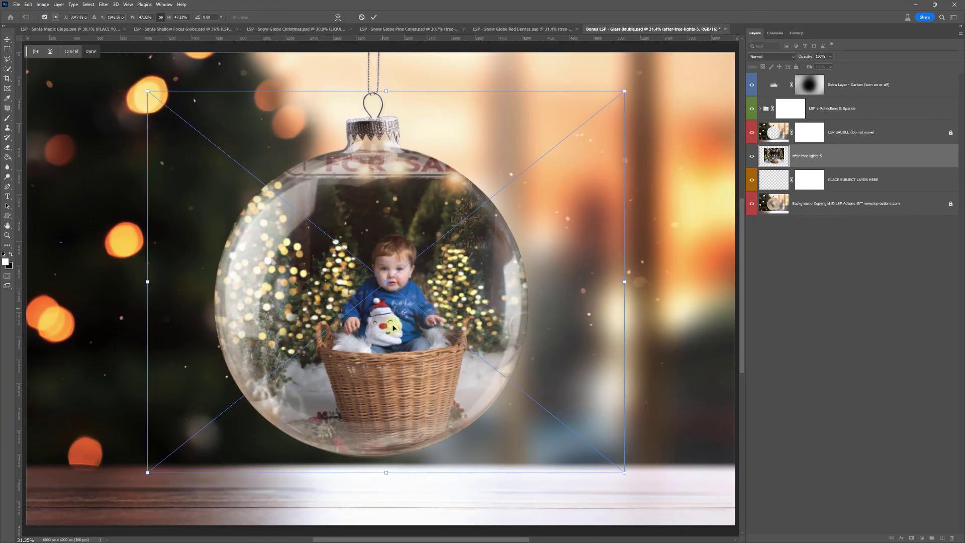
{"action": "left_click_drag", "start_coordinate": [412, 342], "coordinate": [397, 327]}
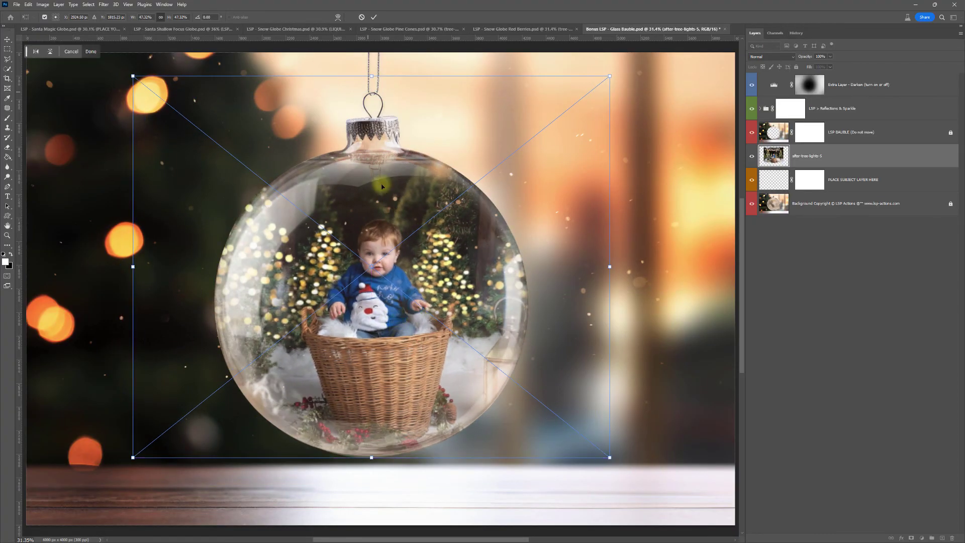
{"action": "left_click_drag", "start_coordinate": [370, 76], "coordinate": [368, 43]}
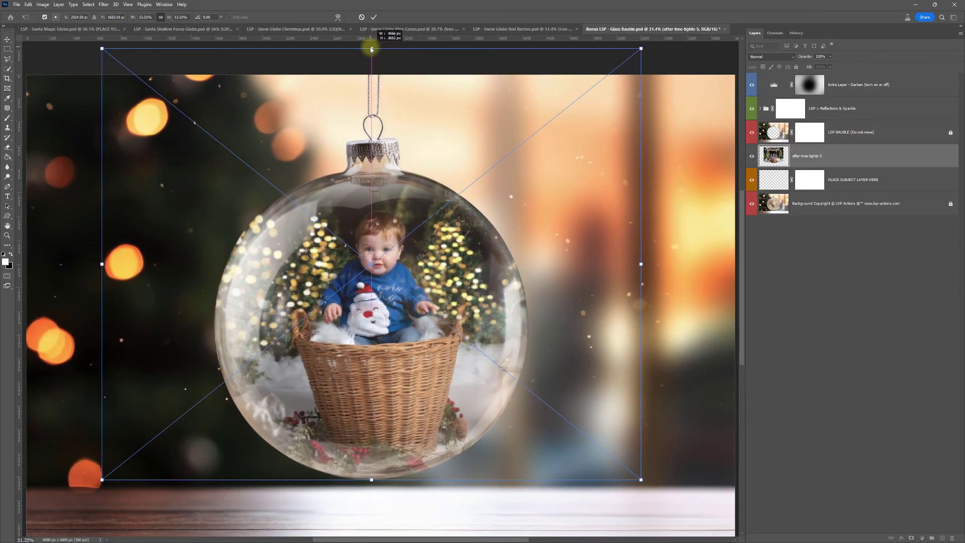
{"action": "left_click_drag", "start_coordinate": [371, 243], "coordinate": [387, 246]}
{"action": "key", "text": "Return"}
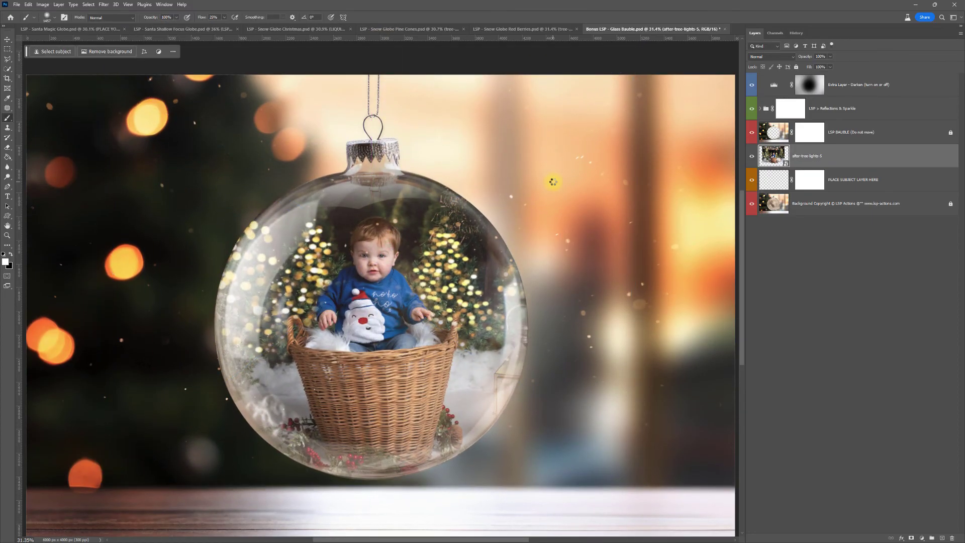
In the LSP > Reflections & Sparkle group, add a mask to the LSP > Glitter layer and paint black over the baby's face and body
{"action": "key", "text": "b"}
{"action": "left_click", "coordinate": [812, 86]}
{"action": "left_click", "coordinate": [790, 109]}
{"action": "left_click", "coordinate": [760, 109]}
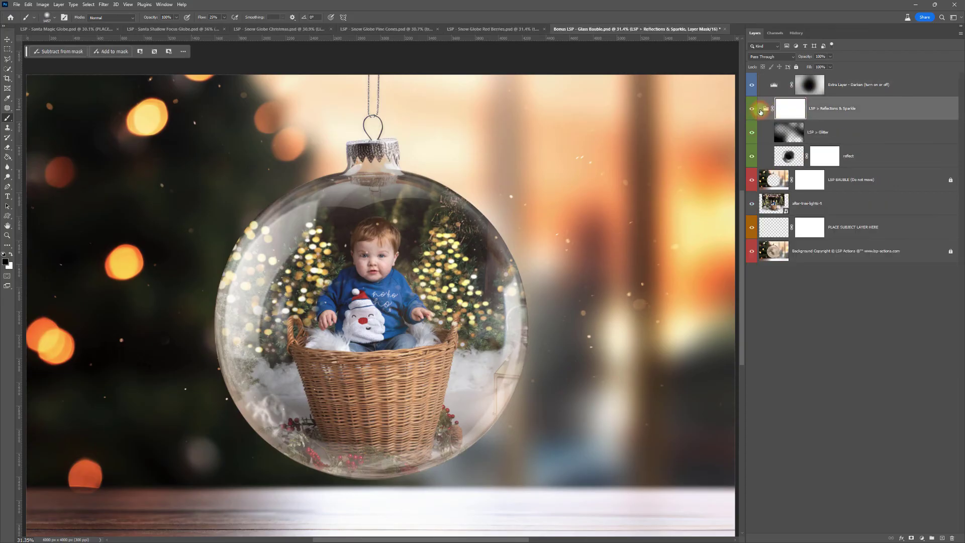
{"action": "left_click", "coordinate": [790, 131]}
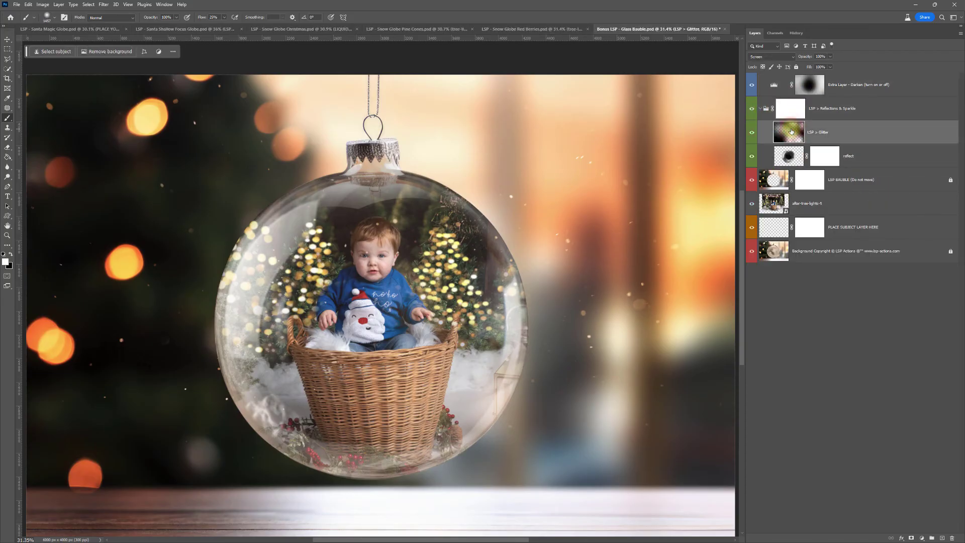
{"action": "left_click", "coordinate": [911, 537]}
{"action": "key", "text": "x"}
{"action": "left_click", "coordinate": [367, 256]}
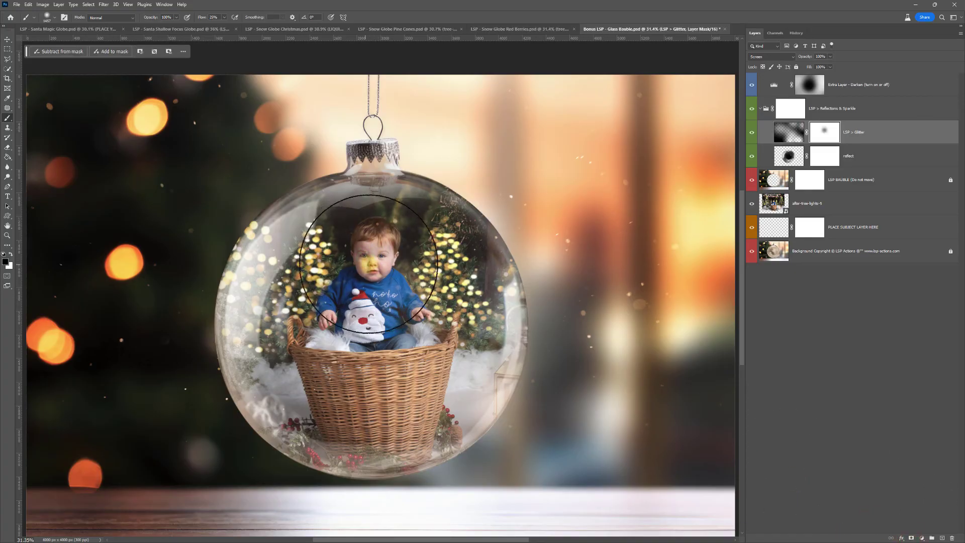
{"action": "left_click", "coordinate": [361, 281]}
{"action": "left_click", "coordinate": [759, 109]}
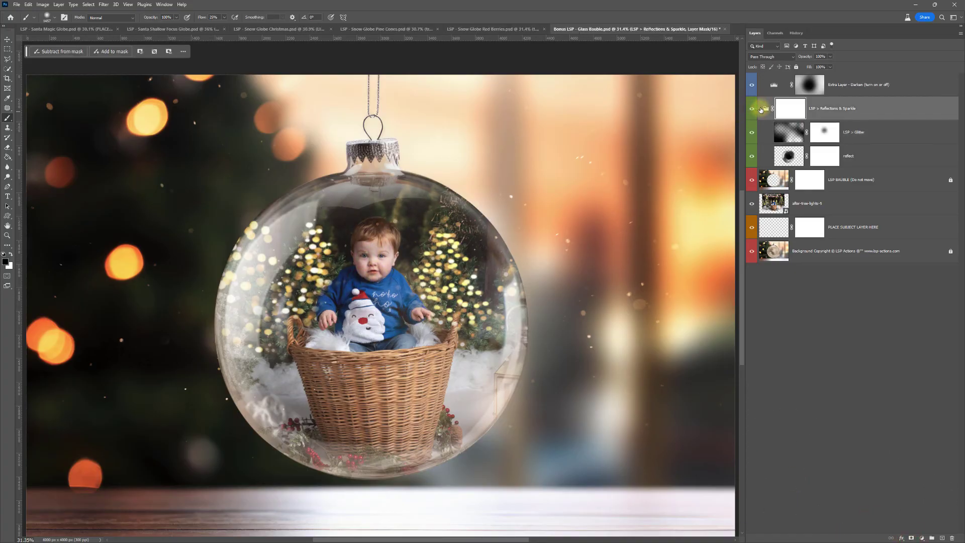
{"action": "left_click", "coordinate": [761, 109]}
Compare the Extra Layer - Darken layer and the after-tree-lights-5 photo layer hidden and shown
{"action": "left_click", "coordinate": [752, 88]}
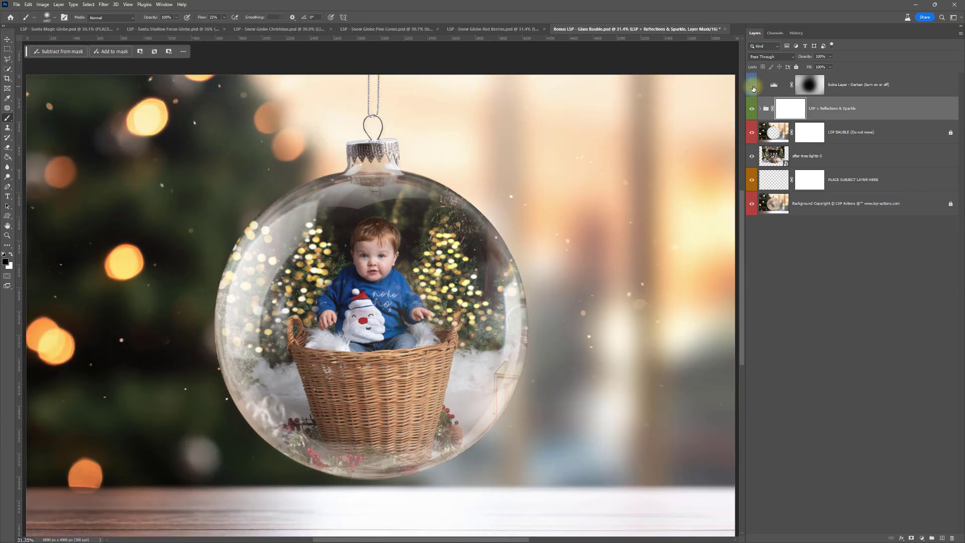
{"action": "left_click", "coordinate": [752, 87]}
{"action": "left_click", "coordinate": [774, 156]}
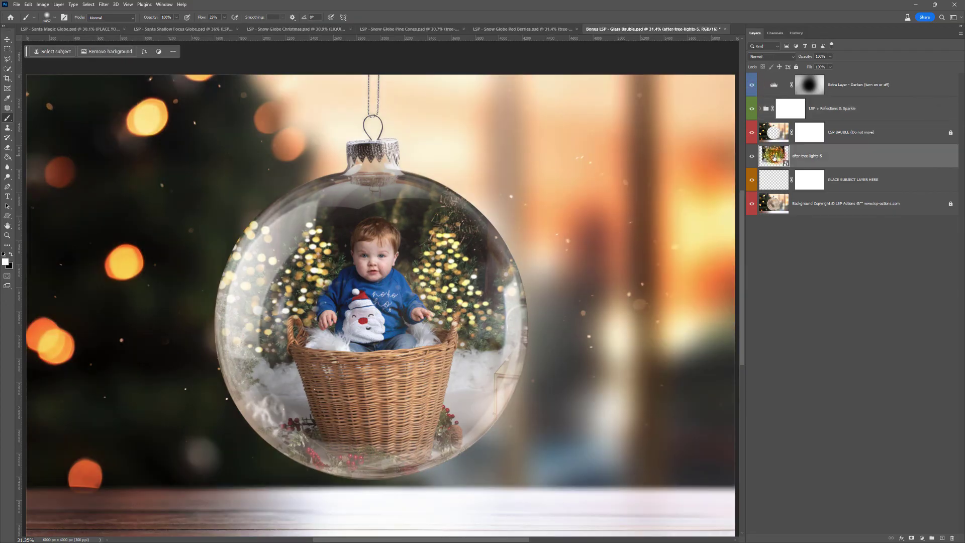
{"action": "left_click", "coordinate": [751, 156]}
{"action": "left_click", "coordinate": [751, 157]}
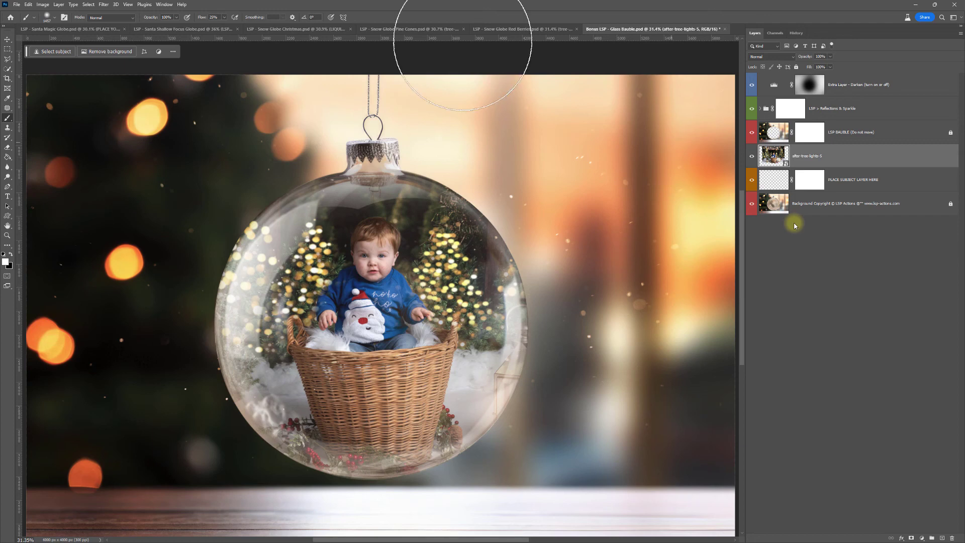
Review the open composites from Snow Globe Red Berries back through Pine Cones and Christmas to the two Santa globe documents
{"action": "left_click", "coordinate": [494, 29]}
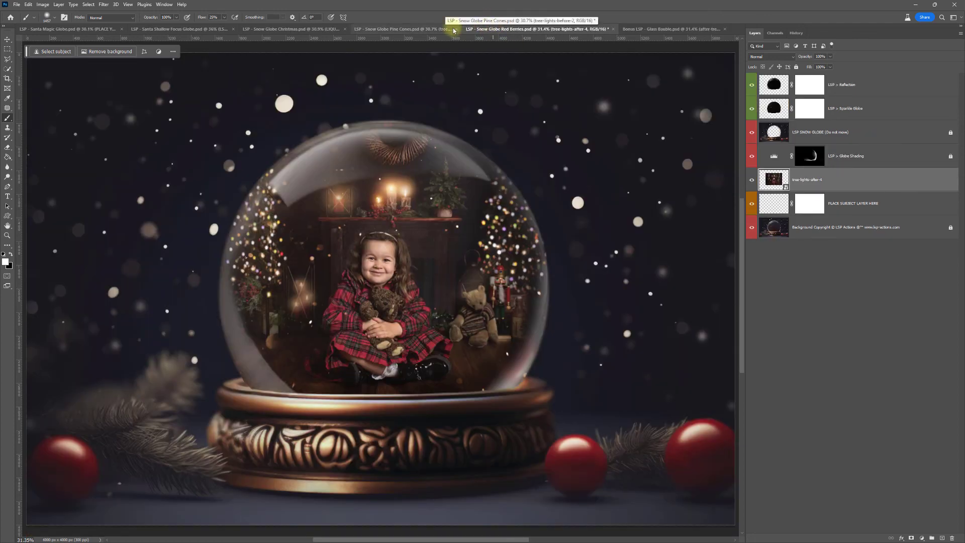
{"action": "left_click", "coordinate": [396, 29]}
{"action": "left_click", "coordinate": [267, 29]}
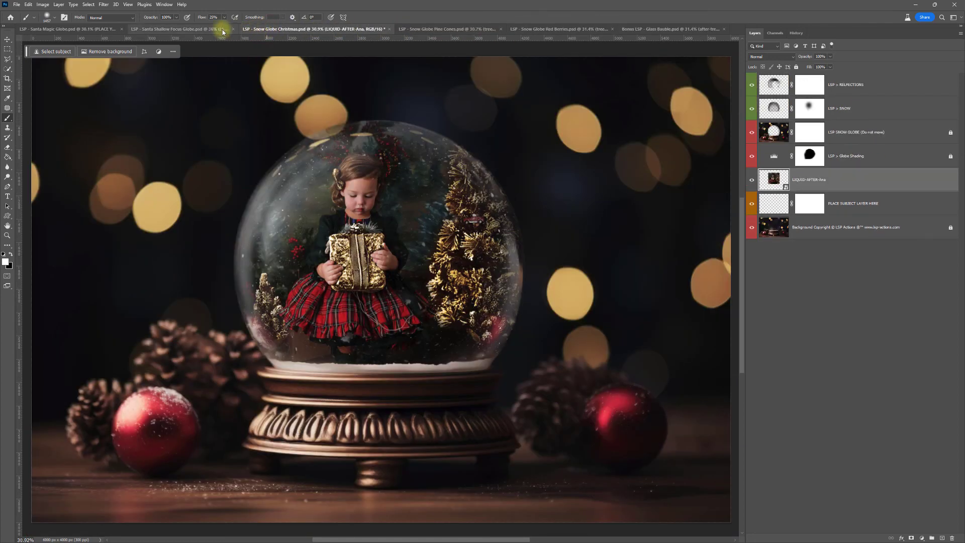
{"action": "left_click", "coordinate": [188, 29]}
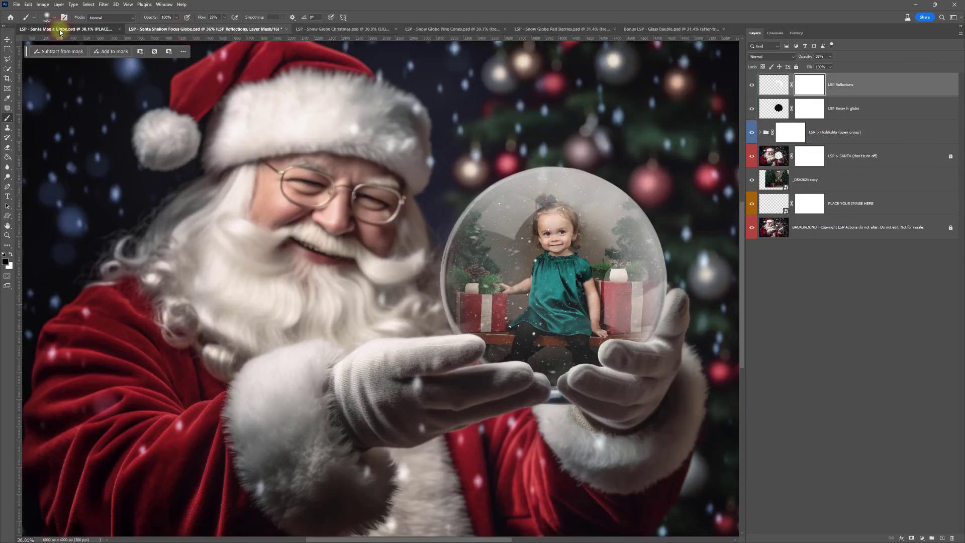
{"action": "left_click", "coordinate": [60, 29]}
{"action": "left_click", "coordinate": [196, 29]}
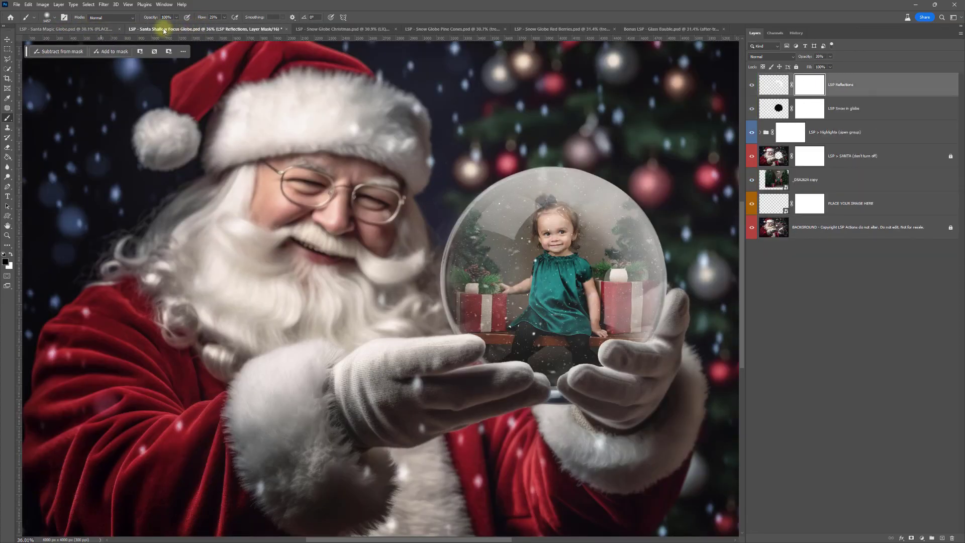
In the Santa Magic Globe document, place the Christmas-Magic-AFTER-LIGHTS-GLOW photo at about 27% scale with both children inside the globe
{"action": "left_click", "coordinate": [101, 30]}
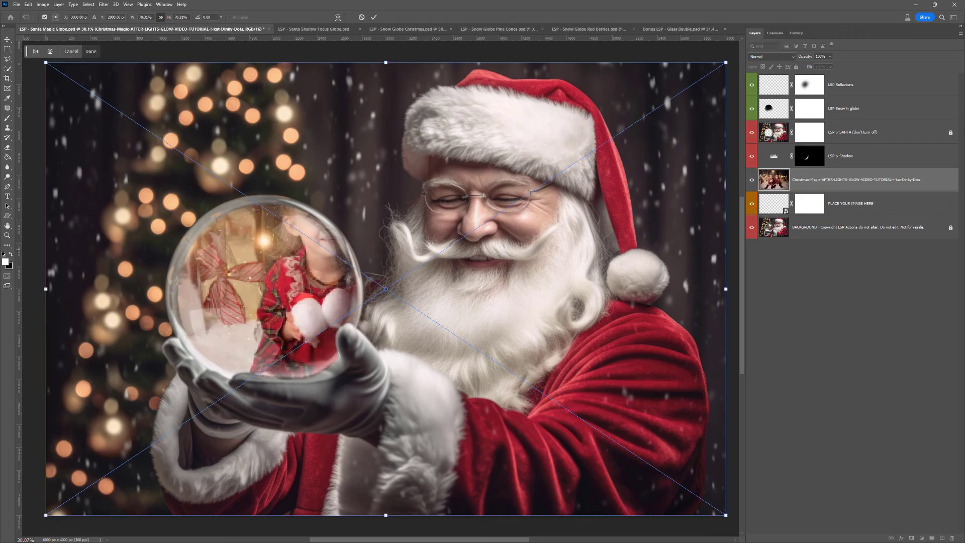
{"action": "left_click_drag", "start_coordinate": [385, 63], "coordinate": [381, 295]}
{"action": "left_click_drag", "start_coordinate": [394, 375], "coordinate": [290, 281]}
{"action": "left_click_drag", "start_coordinate": [280, 419], "coordinate": [264, 377]}
{"action": "left_click_drag", "start_coordinate": [272, 360], "coordinate": [257, 360]}
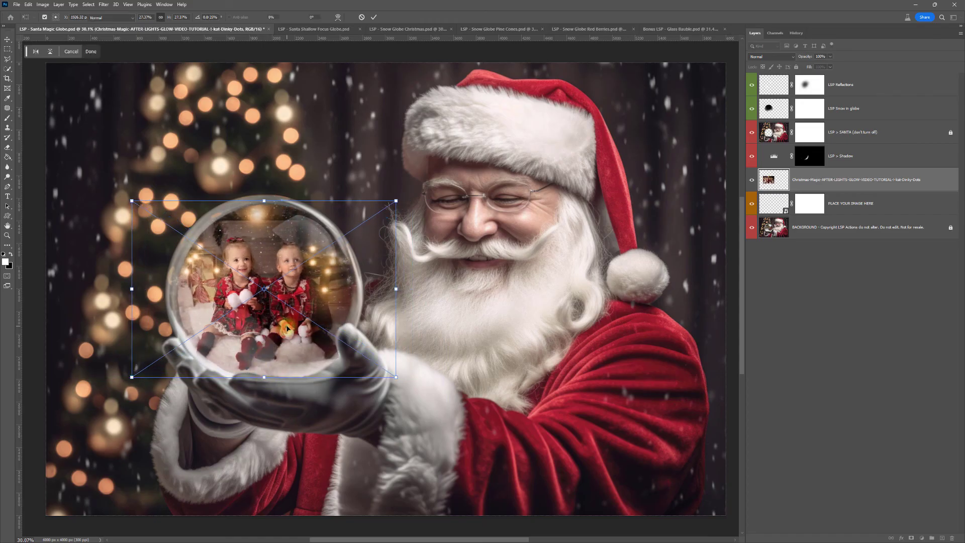
{"action": "key", "text": "Return"}
Paint black on the LSP Snow in globe layer mask to clear the snow over the two children
{"action": "key", "text": "b"}
{"action": "left_click", "coordinate": [809, 108]}
{"action": "key", "text": "x"}
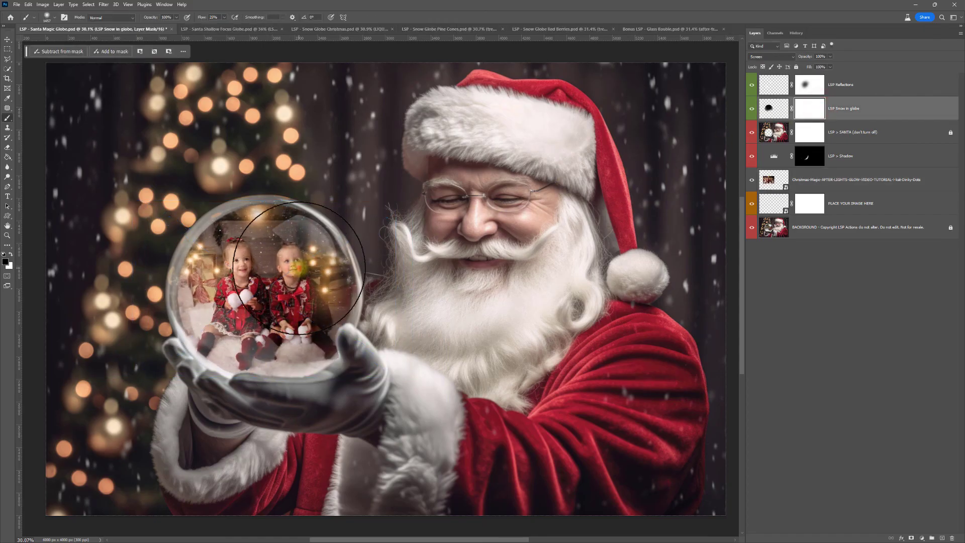
{"action": "left_click_drag", "start_coordinate": [280, 268], "coordinate": [280, 273]}
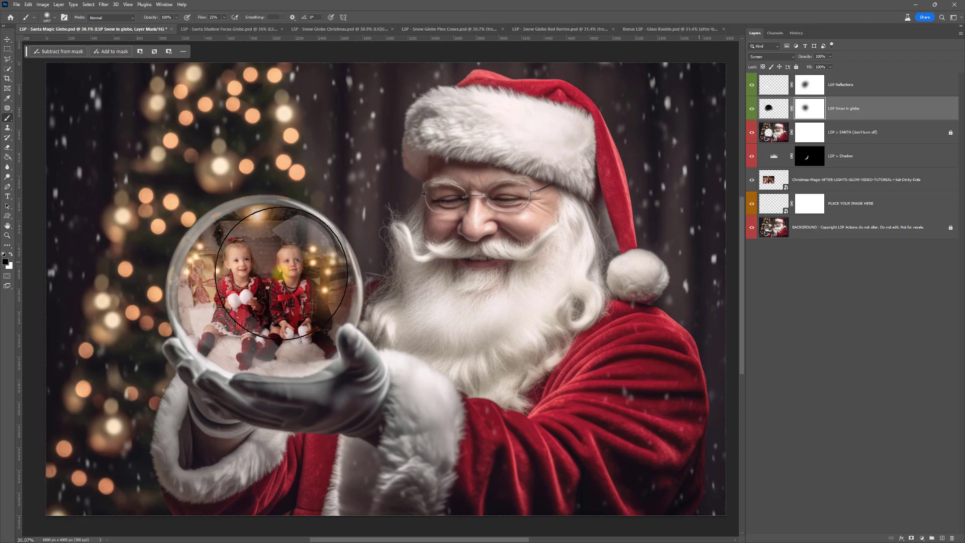
Review all the finished globe composites in turn, from Santa Shallow Focus Globe to Glass Bauble, including Santa Magic Globe
{"action": "left_click", "coordinate": [253, 29]}
{"action": "left_click", "coordinate": [327, 29]}
{"action": "left_click", "coordinate": [423, 28]}
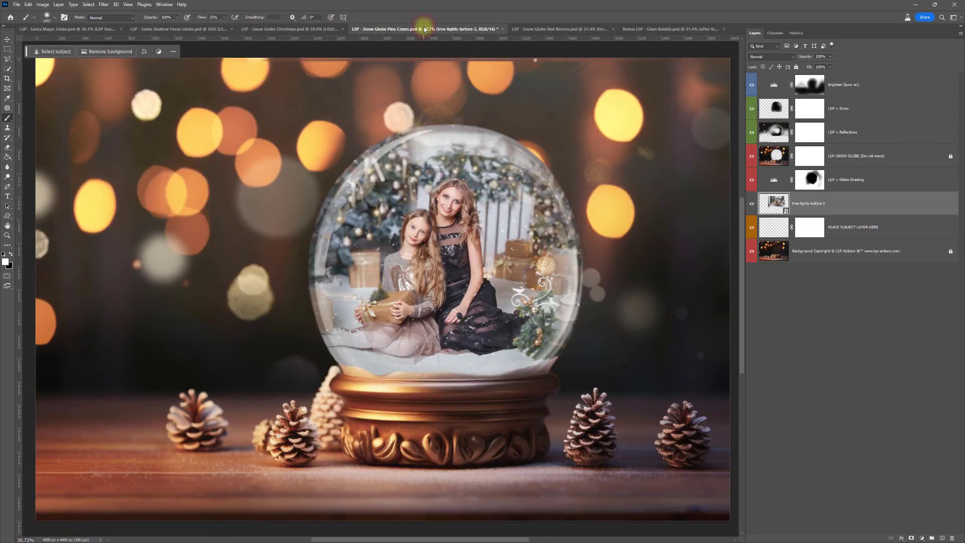
{"action": "left_click", "coordinate": [525, 29]}
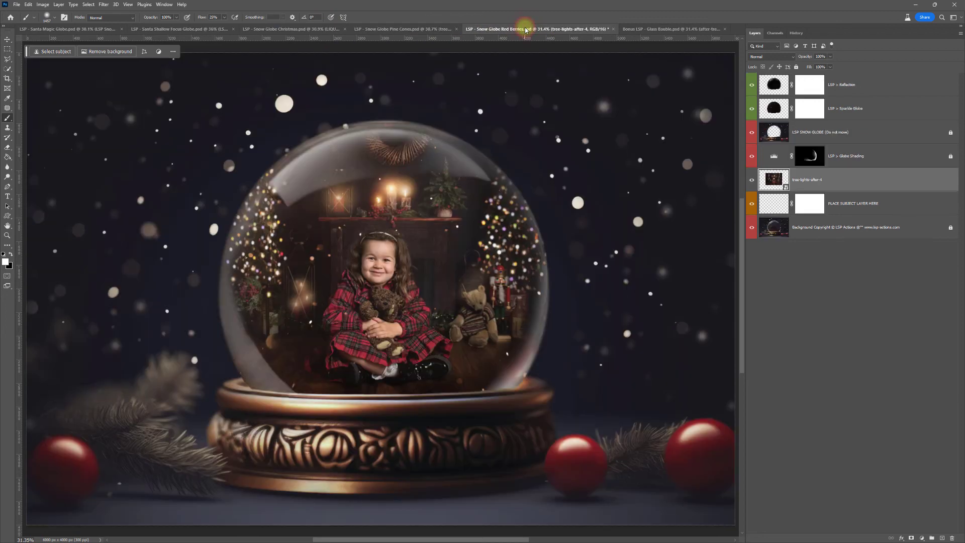
{"action": "left_click", "coordinate": [642, 28]}
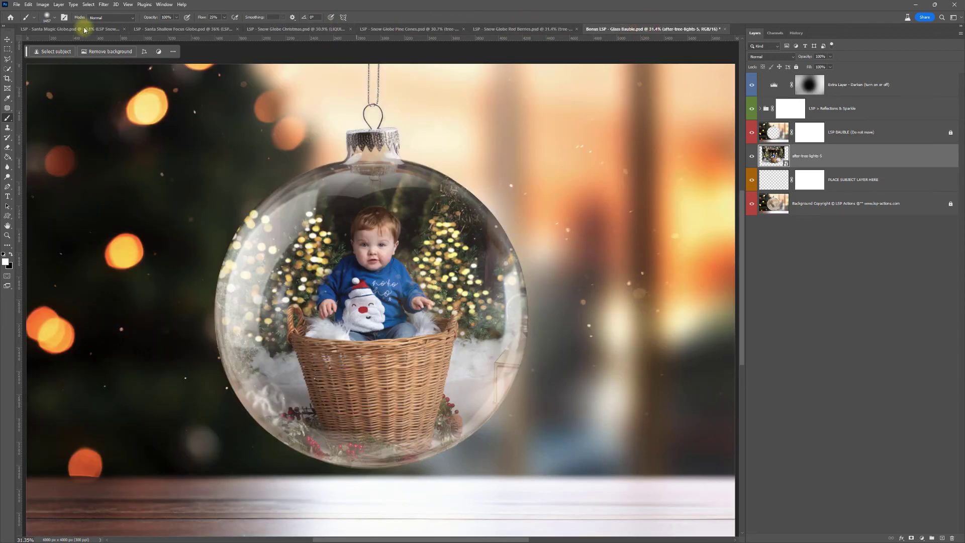
{"action": "left_click", "coordinate": [83, 29]}
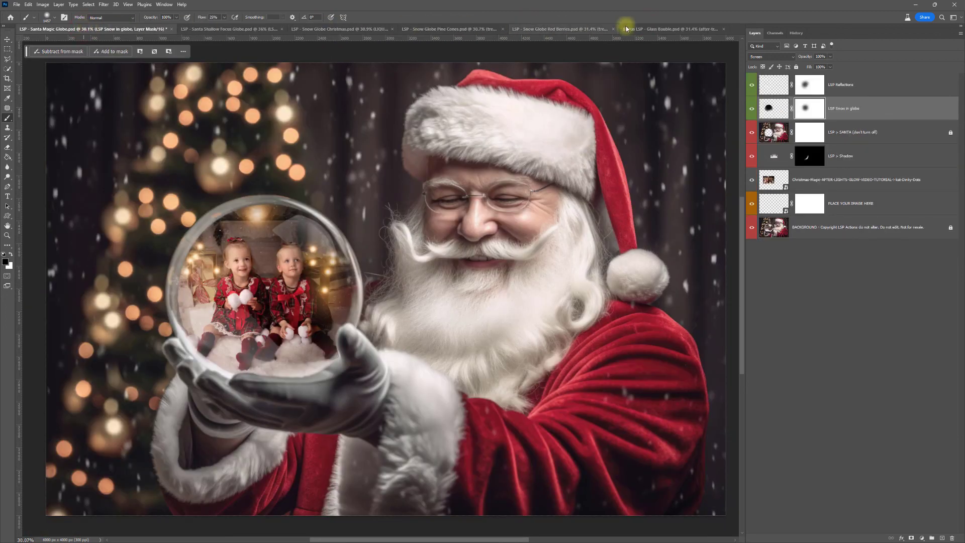
{"action": "left_click", "coordinate": [662, 28]}
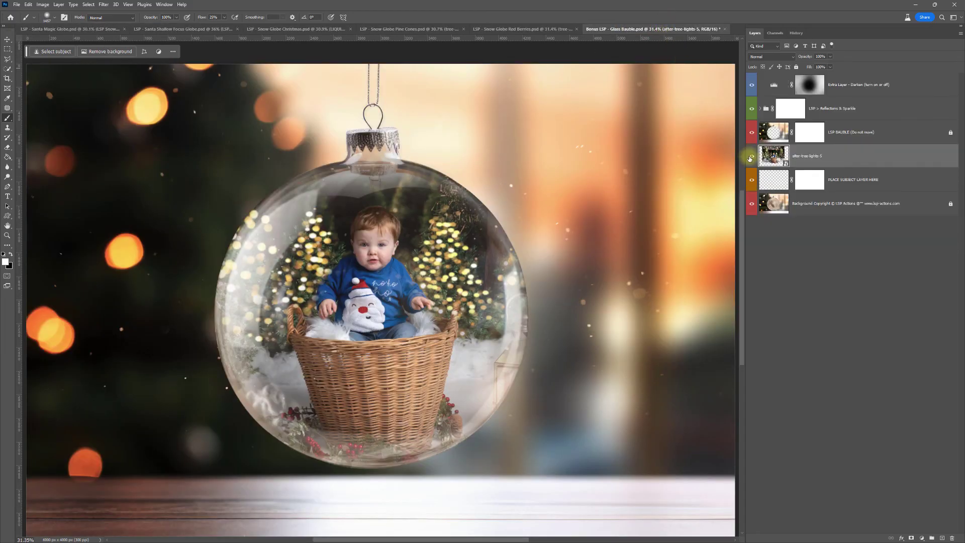